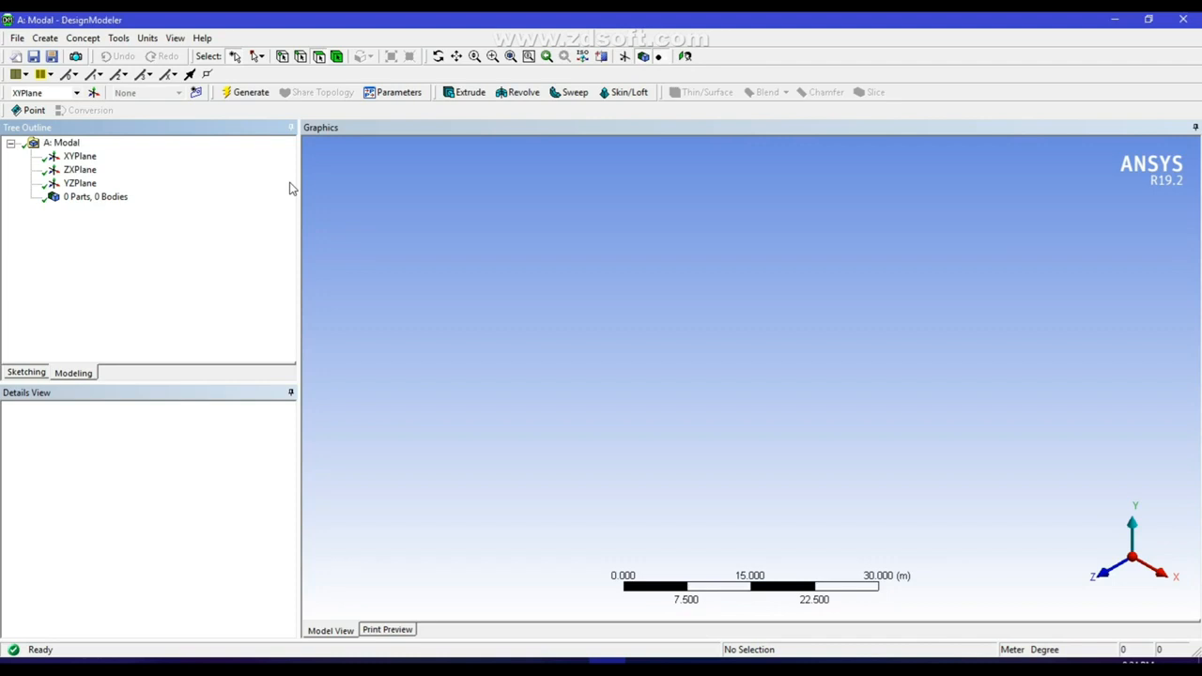
# Set the units to millimetres and sketch a rectangle about 113 by 17 mm on the XY plane, above the horizontal axis.
pyautogui.click(151, 38)
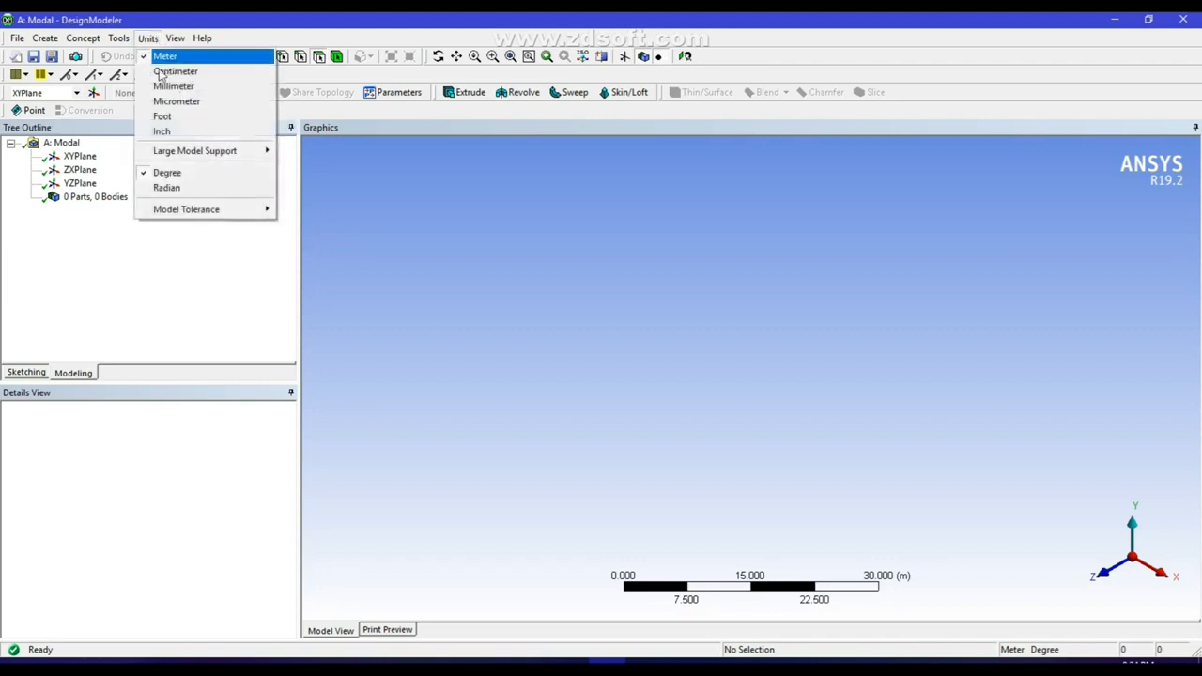
pyautogui.click(174, 85)
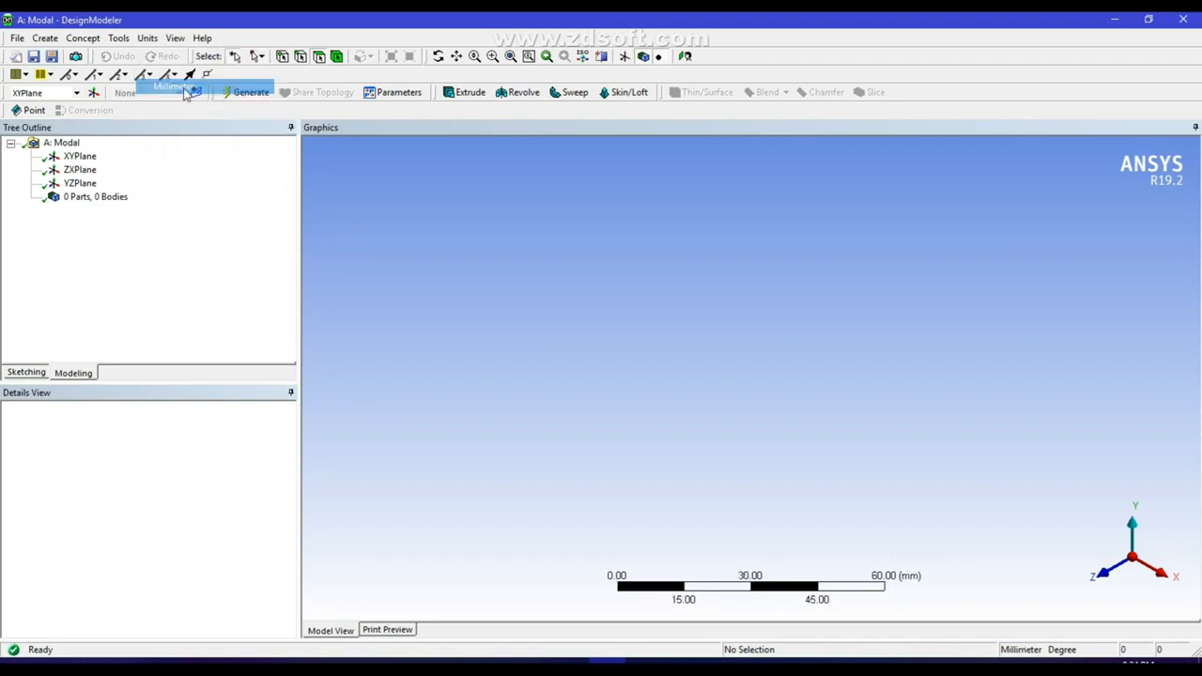
pyautogui.click(80, 158)
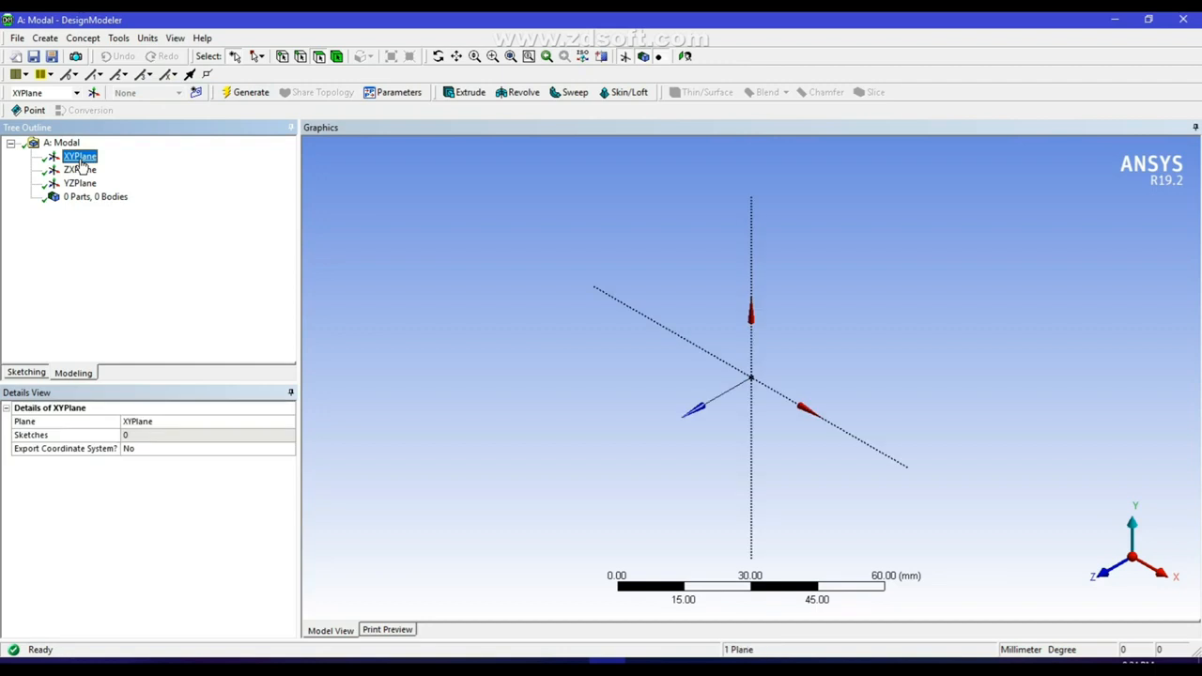
pyautogui.click(685, 57)
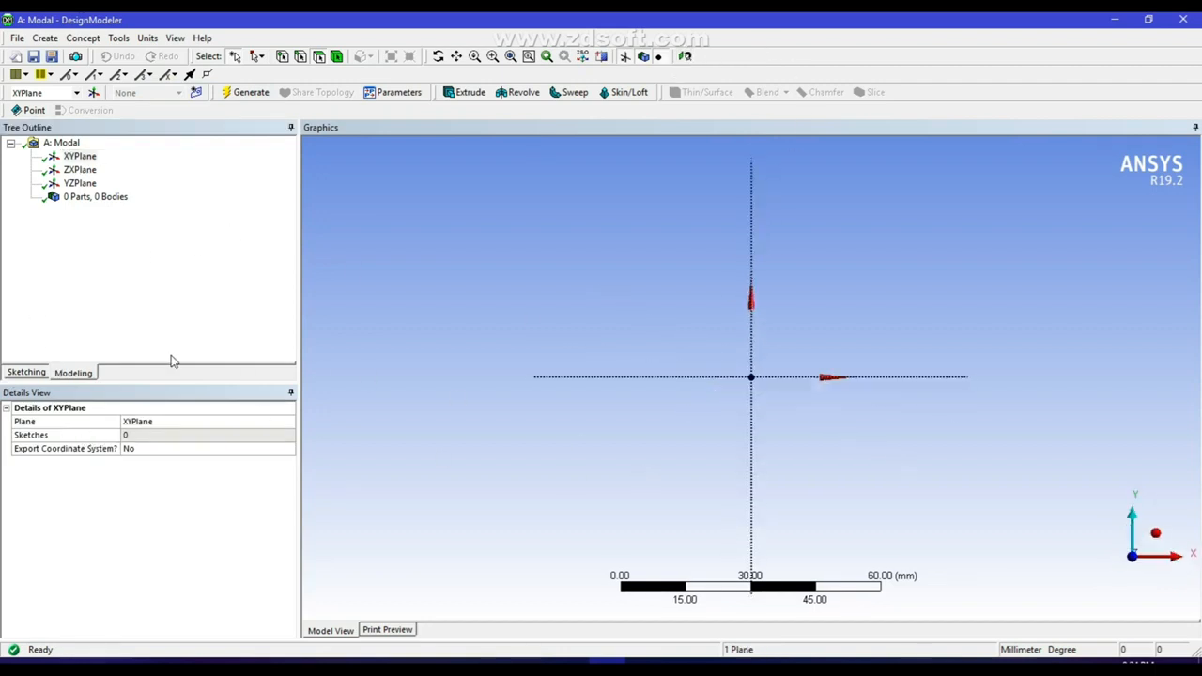
pyautogui.click(26, 372)
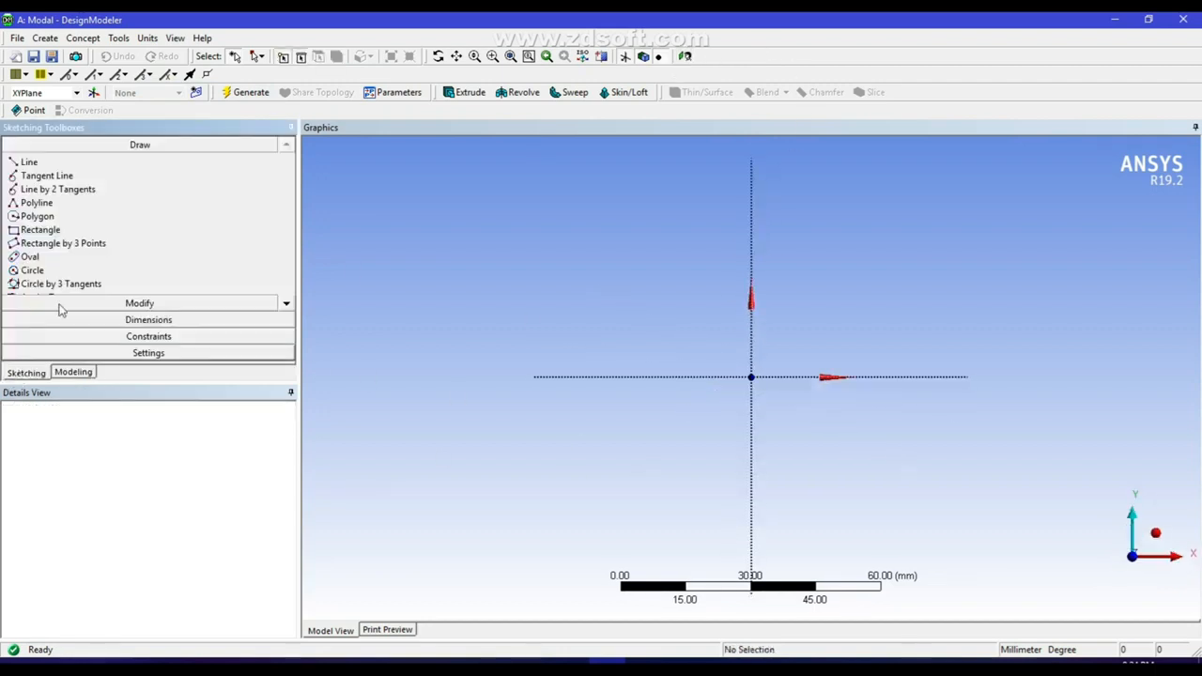
pyautogui.click(39, 230)
pyautogui.click(498, 263)
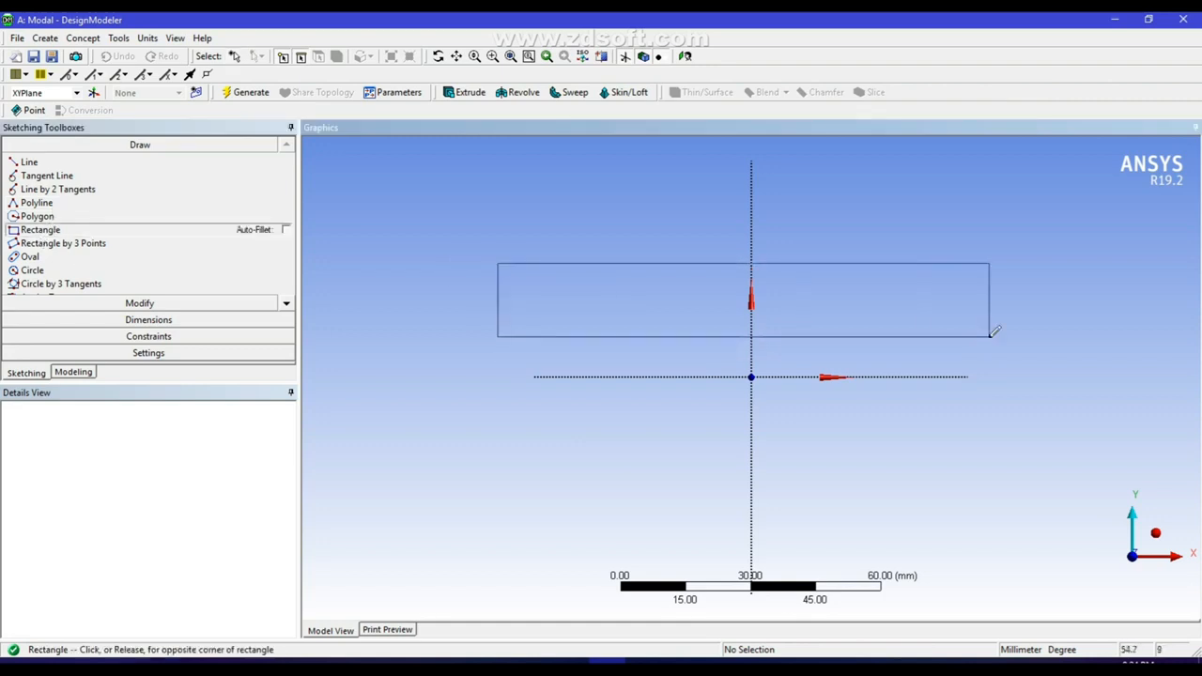
# Dimension the rectangle's horizontal length above its upper edge and its height beside its left edge.
pyautogui.click(160, 321)
pyautogui.click(679, 264)
pyautogui.click(684, 197)
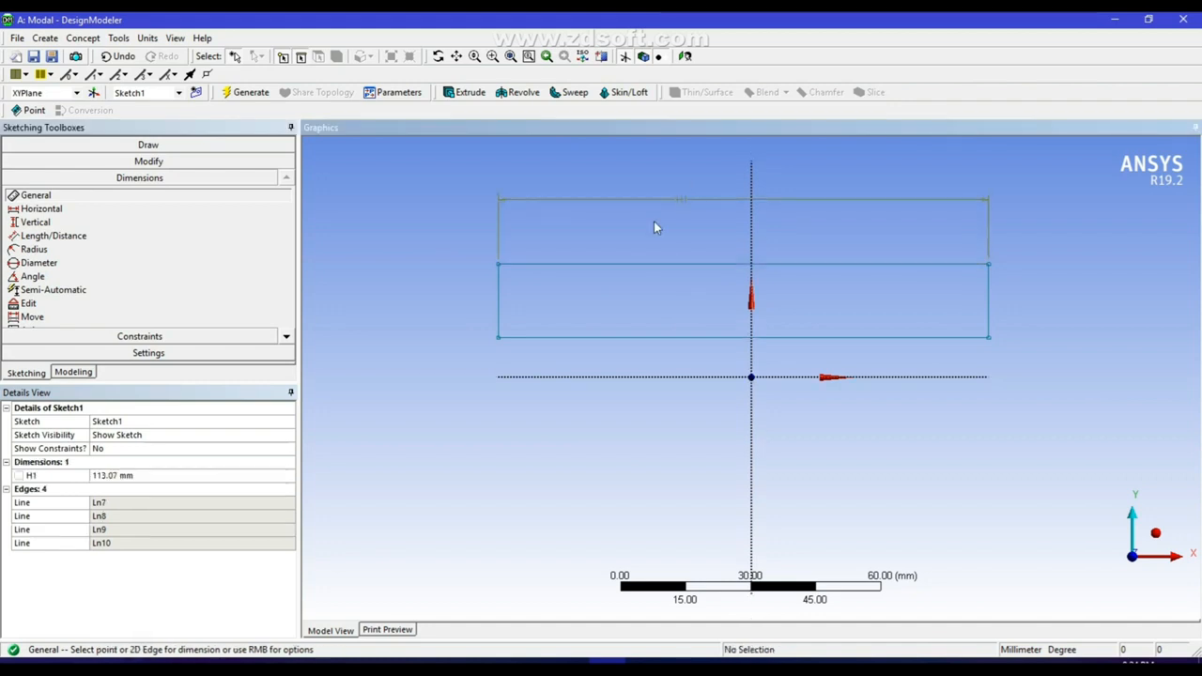
pyautogui.click(498, 301)
pyautogui.click(432, 300)
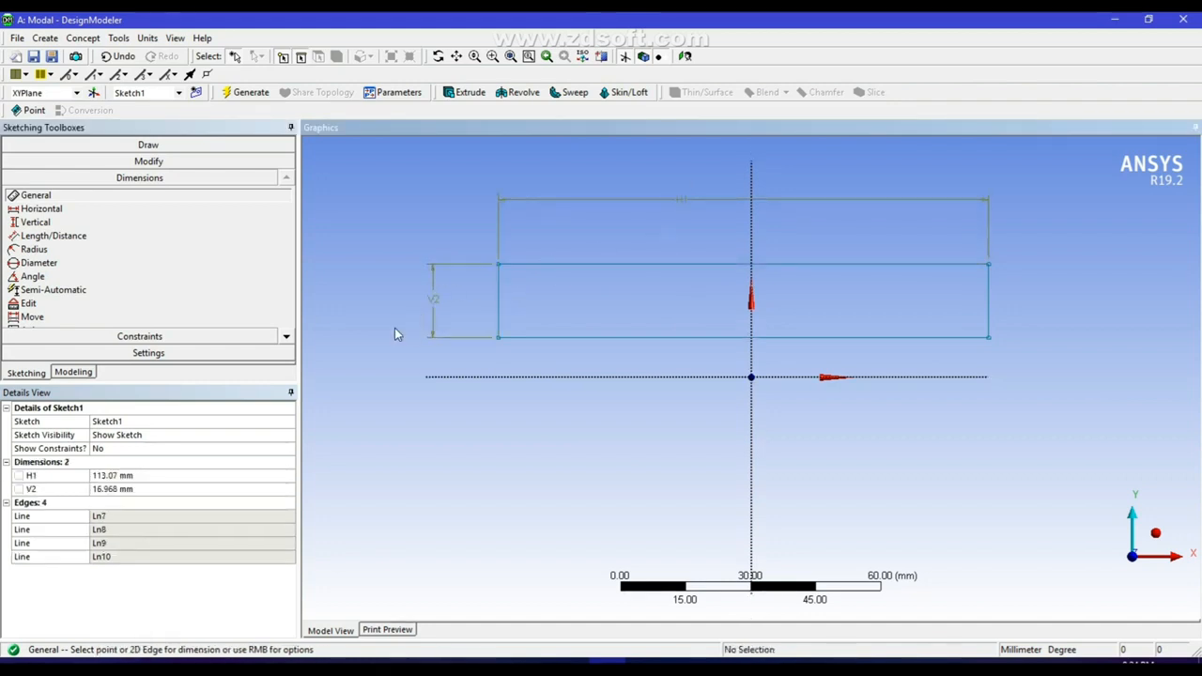
# Set the rectangle's length to 250 mm and its height to 10 mm, and regenerate the model.
pyautogui.click(108, 476)
pyautogui.write('250')
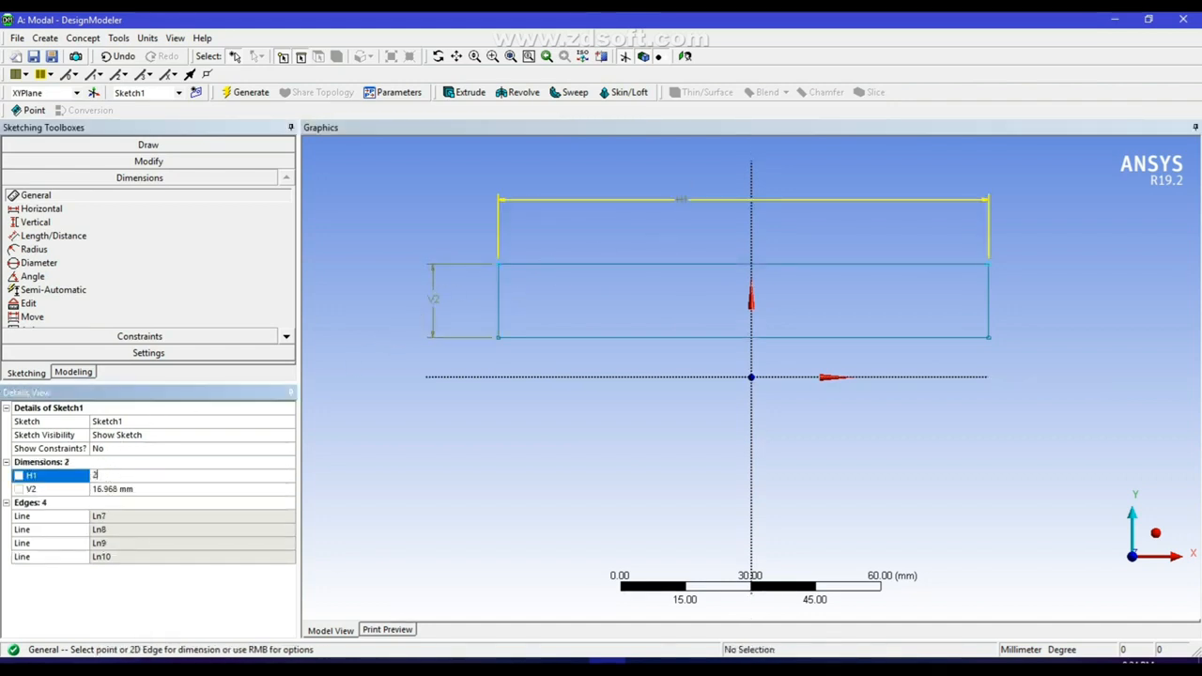
pyautogui.click(123, 490)
pyautogui.write('1')
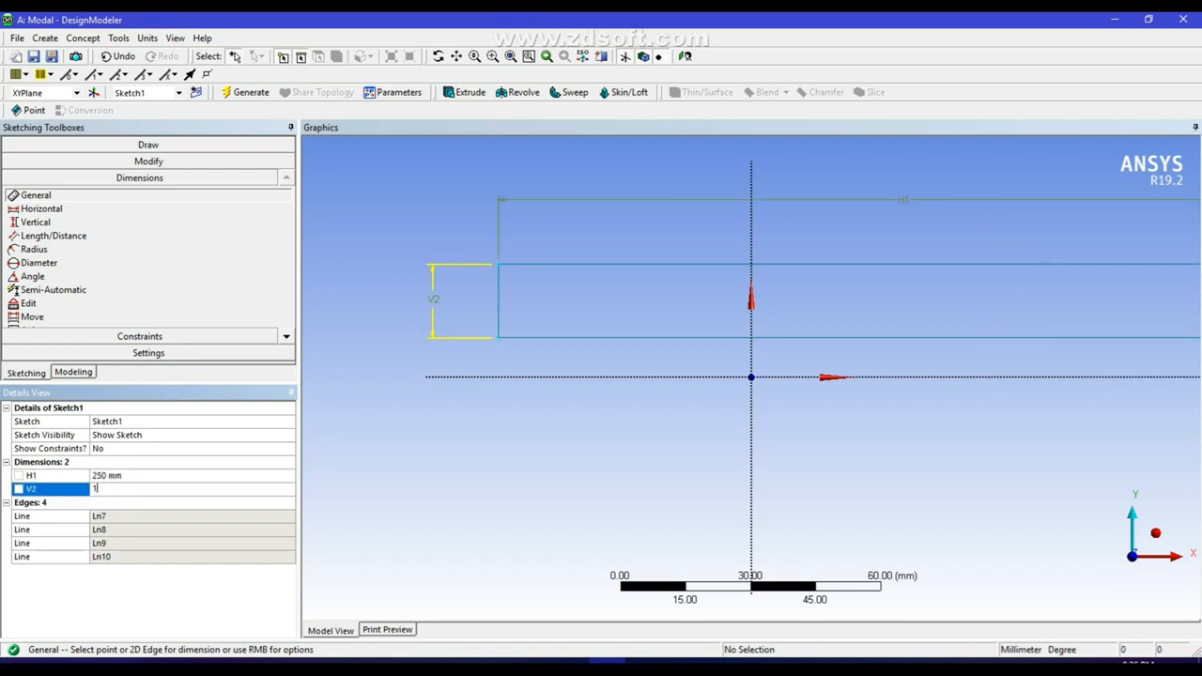
pyautogui.write('0')
pyautogui.press('Return')
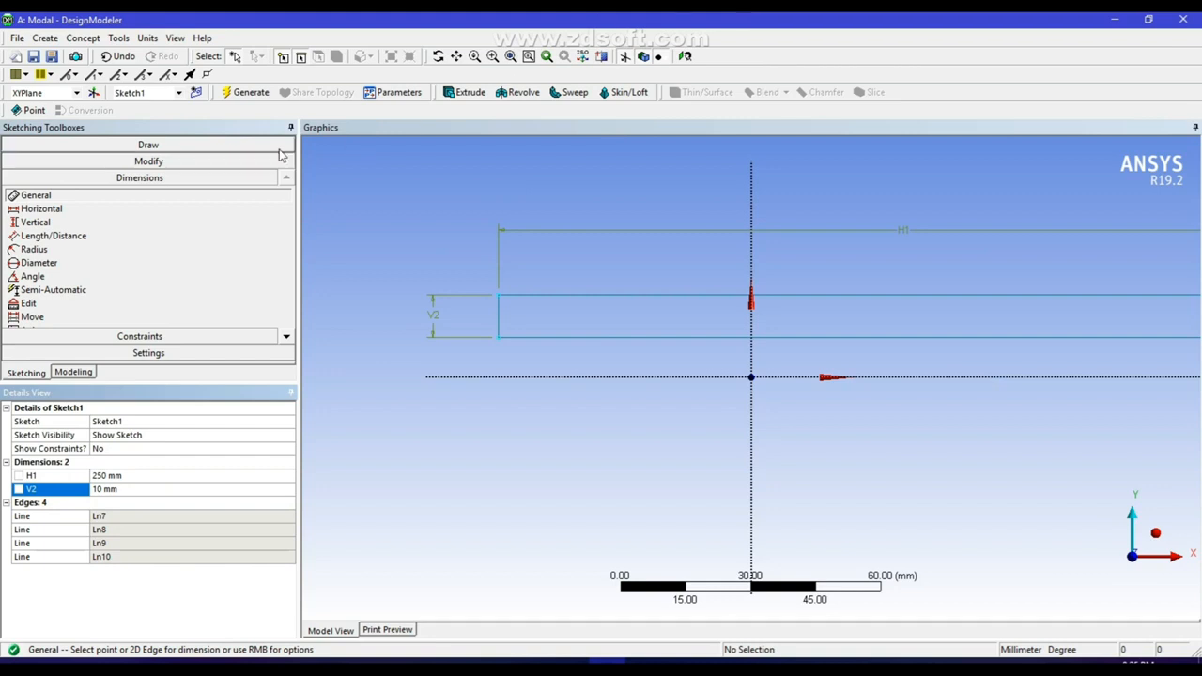
pyautogui.click(247, 92)
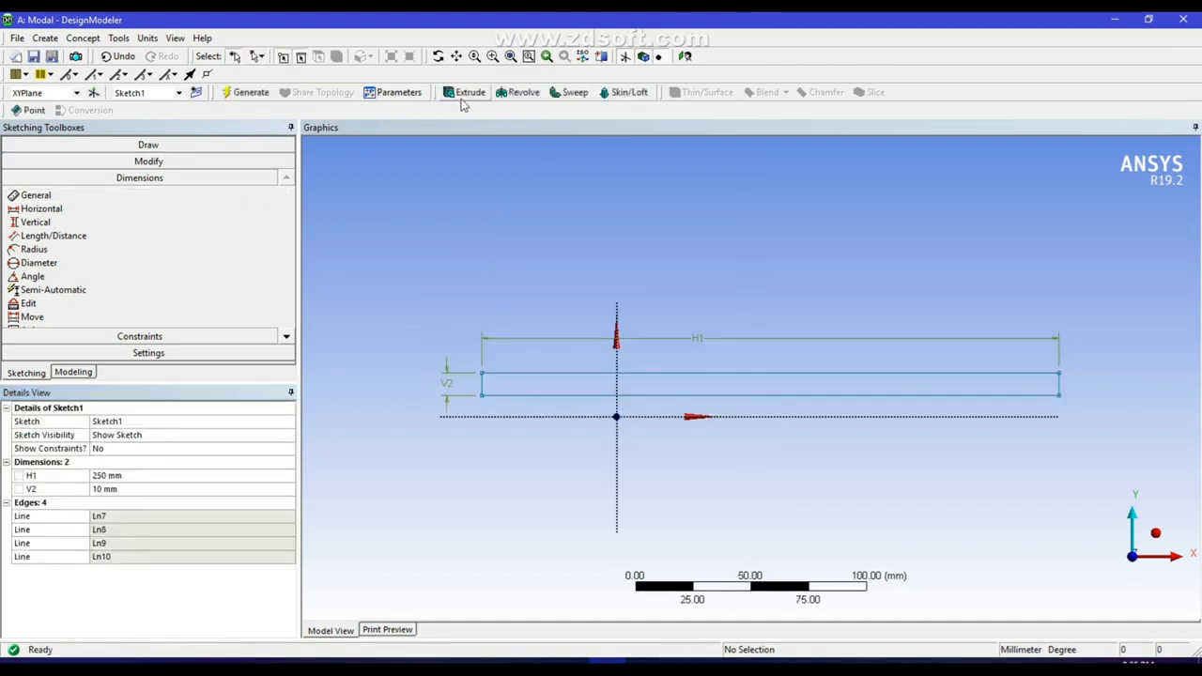
# Extrude the rectangle sketch 50 mm in the normal direction as added material and generate the solid beam.
pyautogui.click(464, 96)
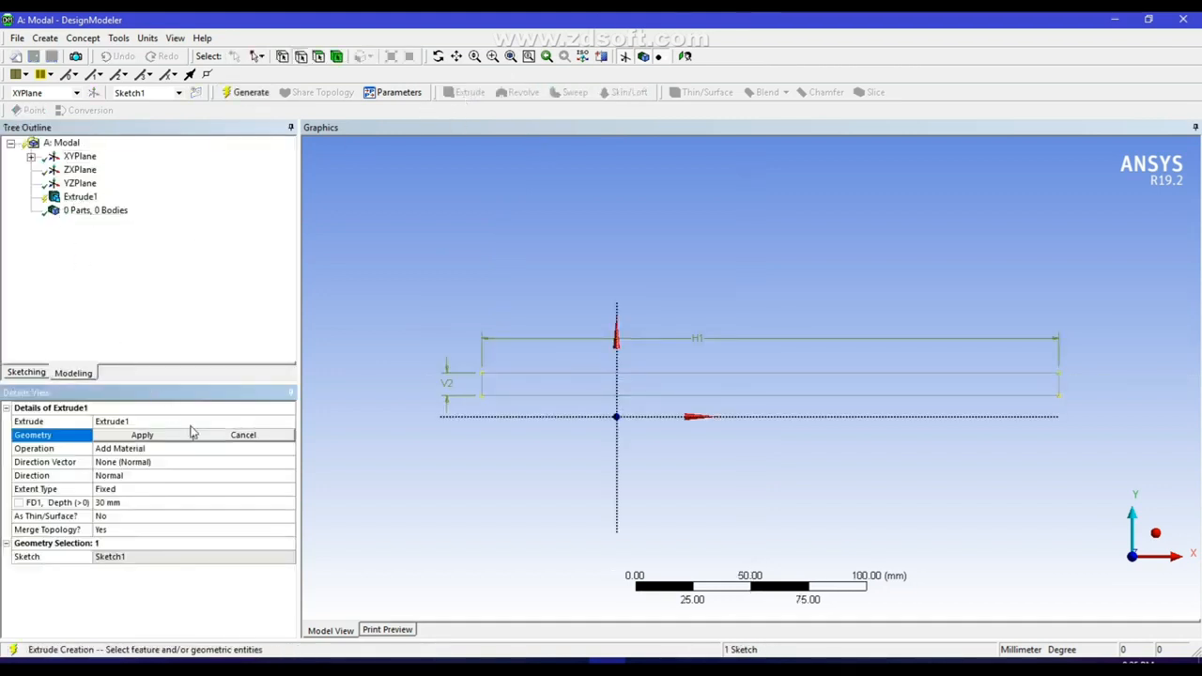
pyautogui.click(31, 157)
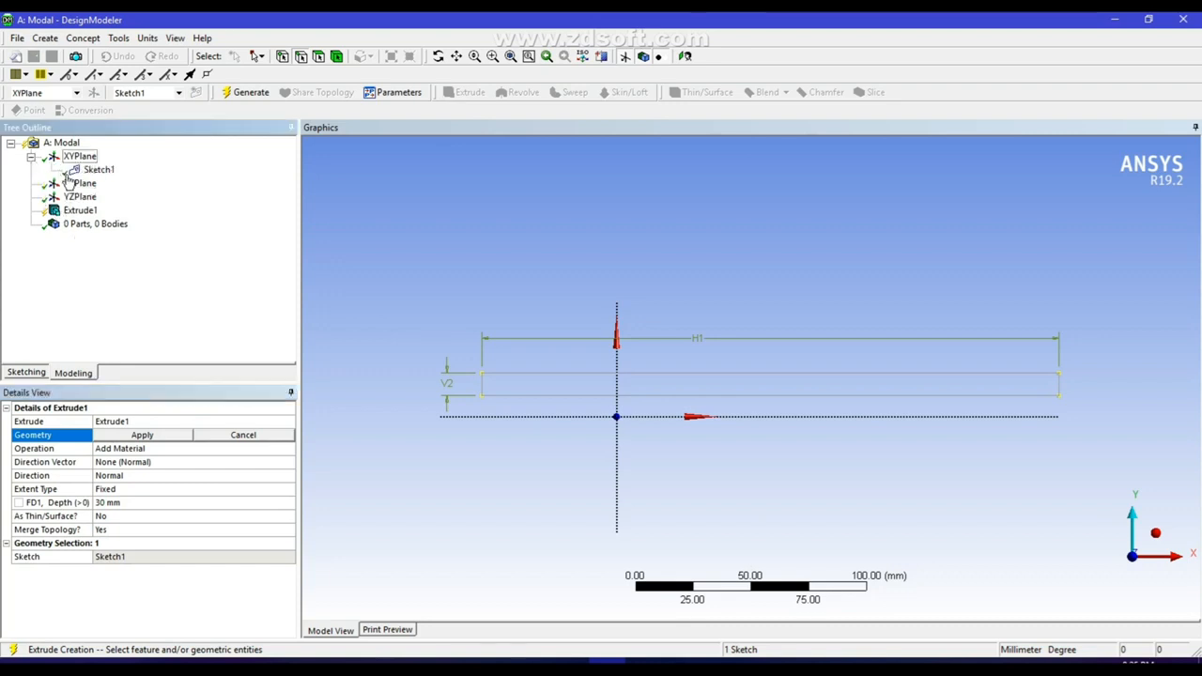
pyautogui.click(98, 169)
pyautogui.click(141, 435)
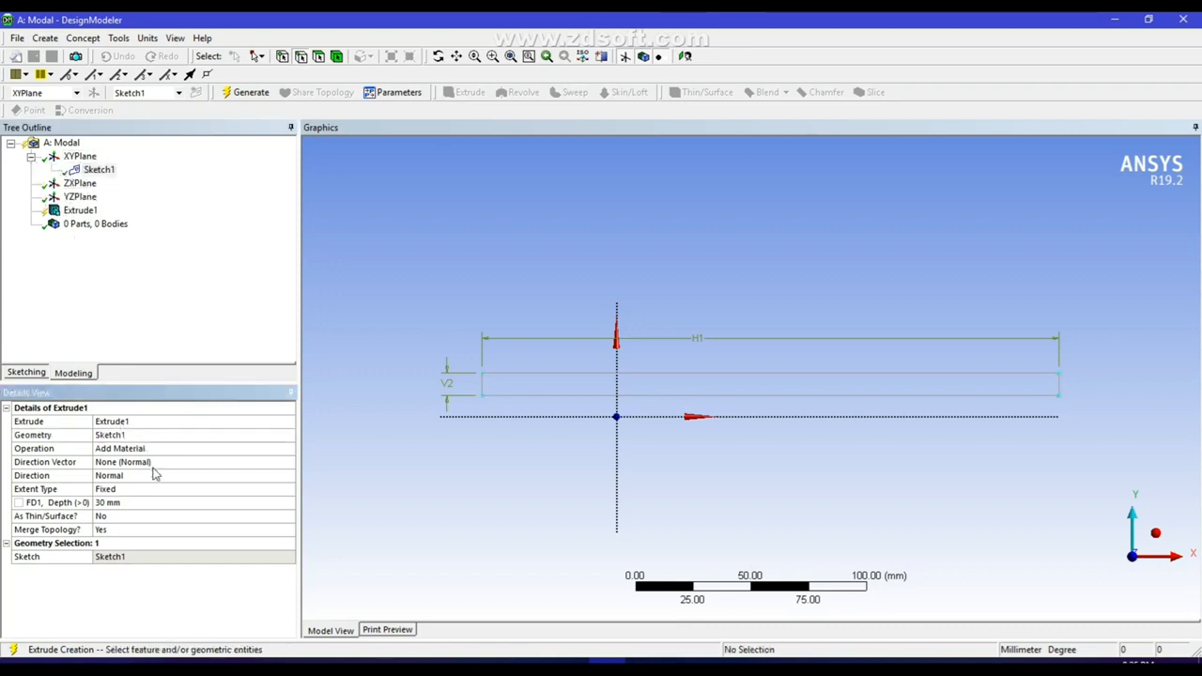
pyautogui.click(121, 504)
pyautogui.write('50')
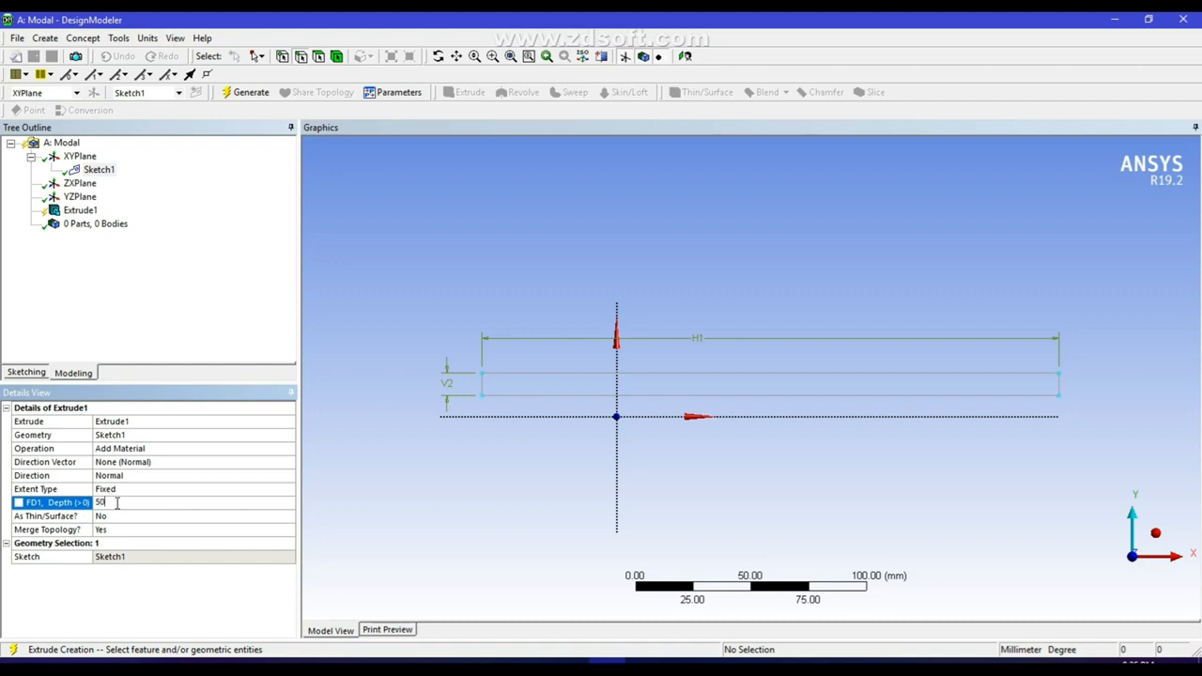
pyautogui.press('Return')
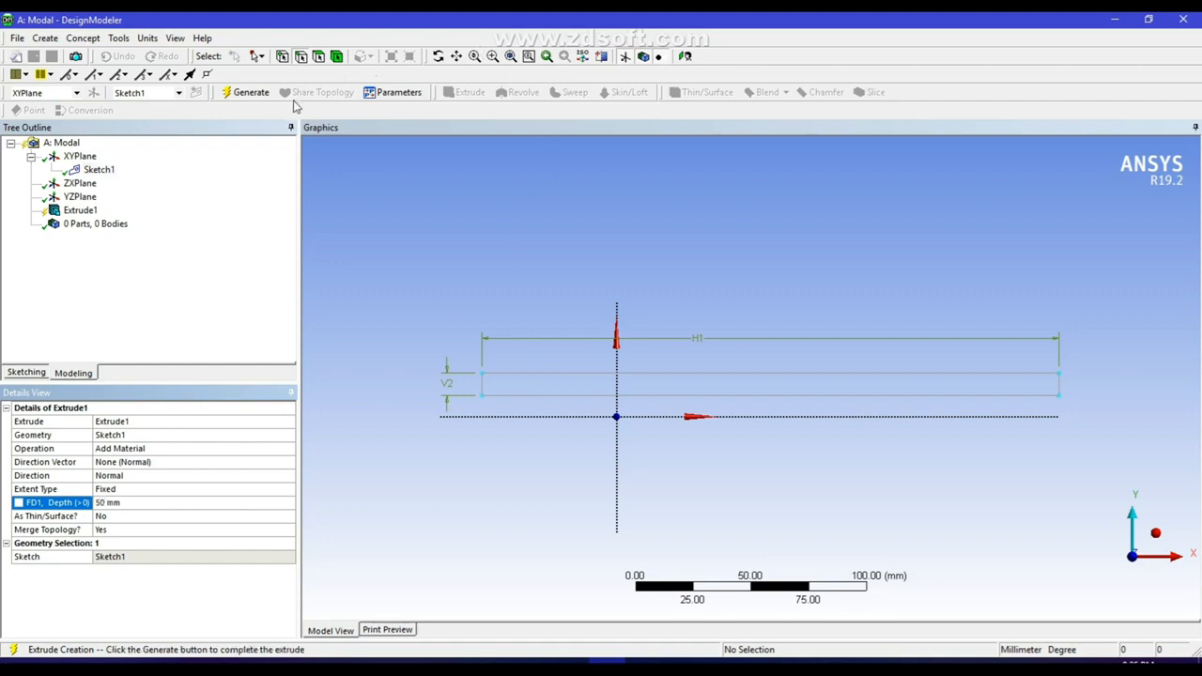
pyautogui.click(250, 93)
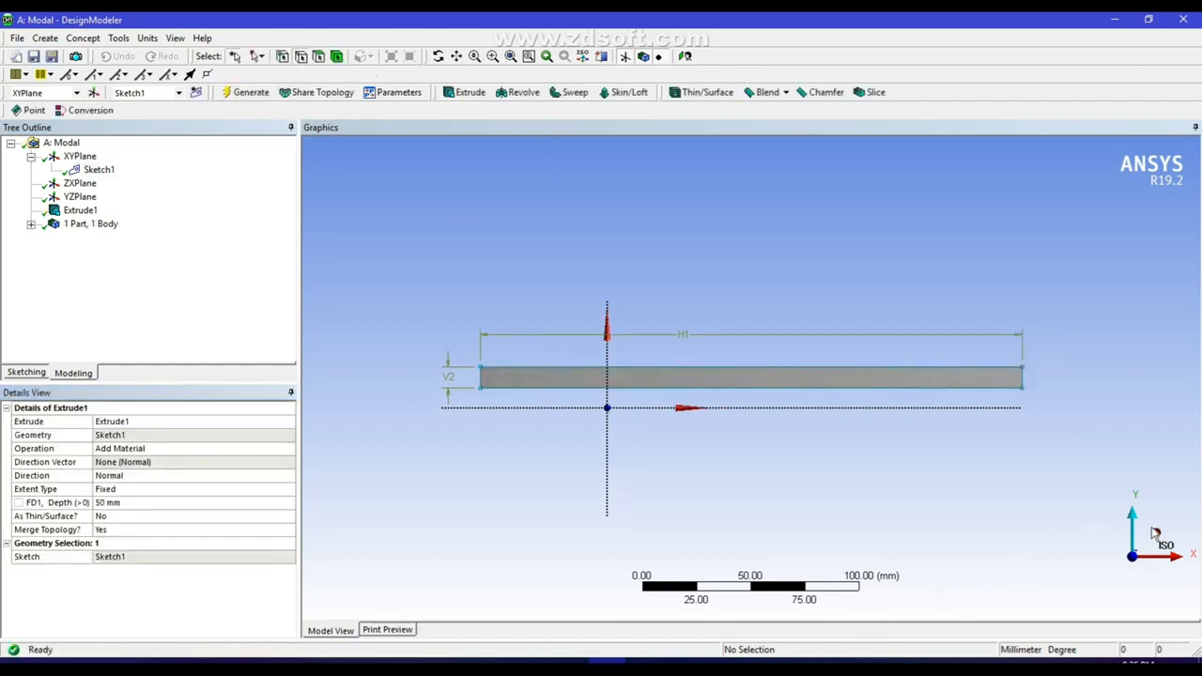
pyautogui.click(1152, 531)
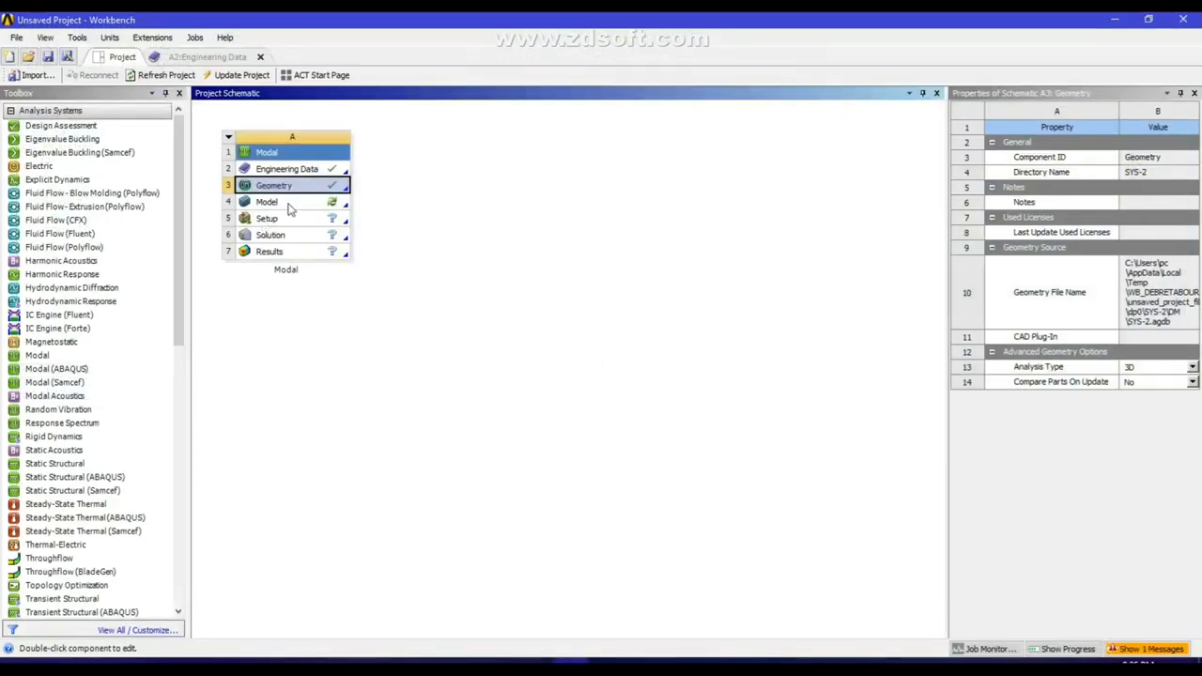
# Open the Modal system's model in ANSYS Mechanical and generate the beam's mesh with the default settings.
pyautogui.doubleClick(286, 204)
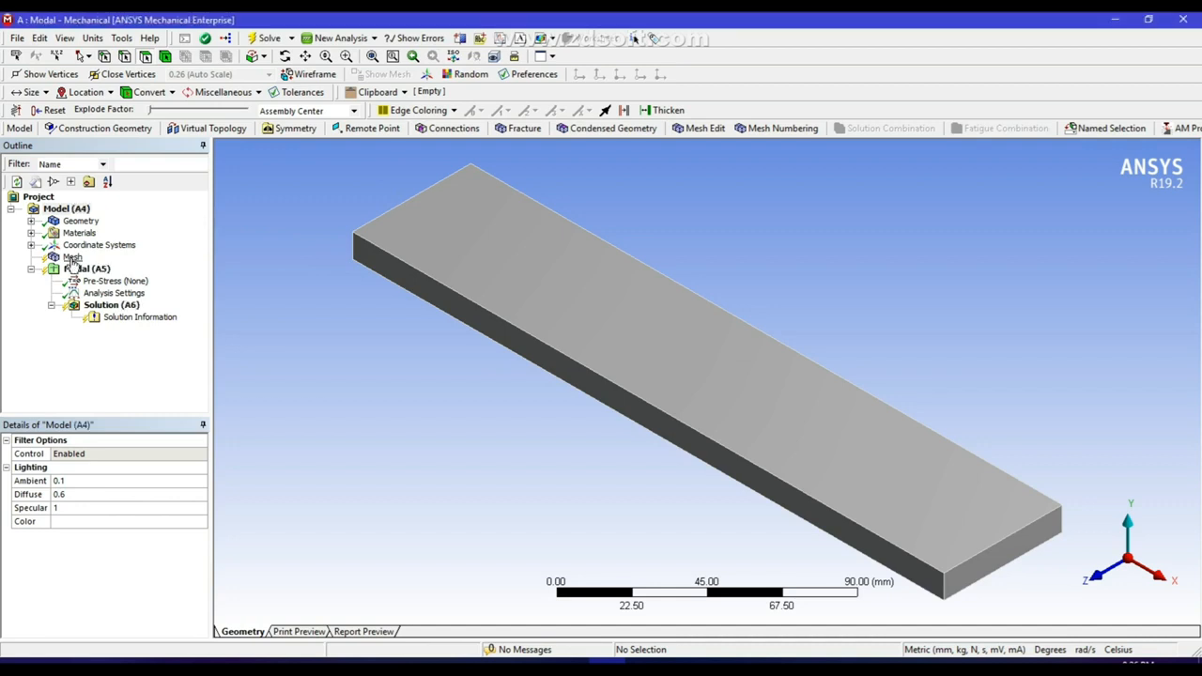
pyautogui.click(73, 258)
pyautogui.rightClick(72, 259)
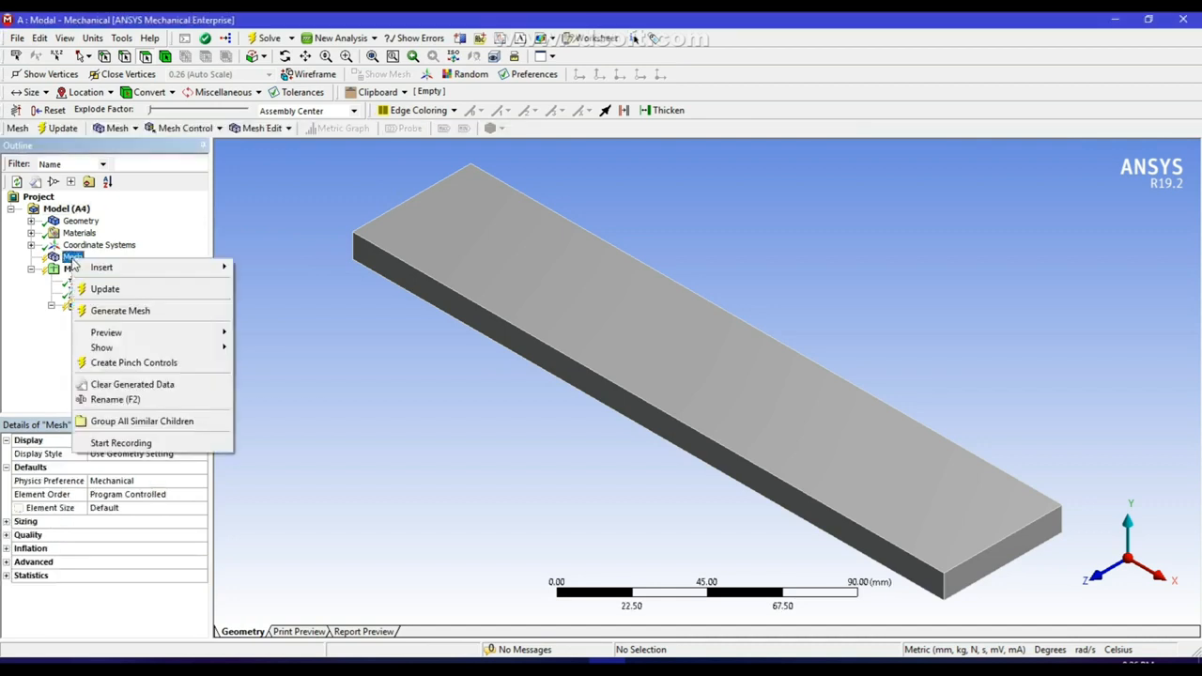
pyautogui.click(139, 316)
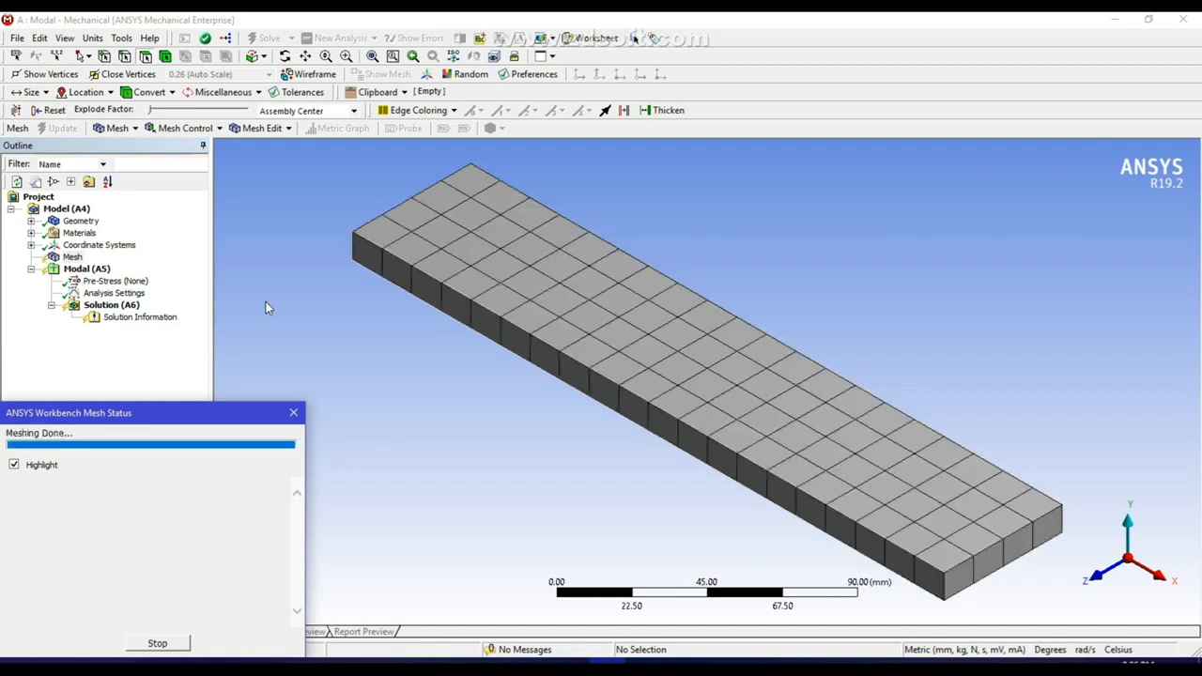
# Set the maximum number of modes to find to 10 in the modal analysis settings.
pyautogui.click(114, 293)
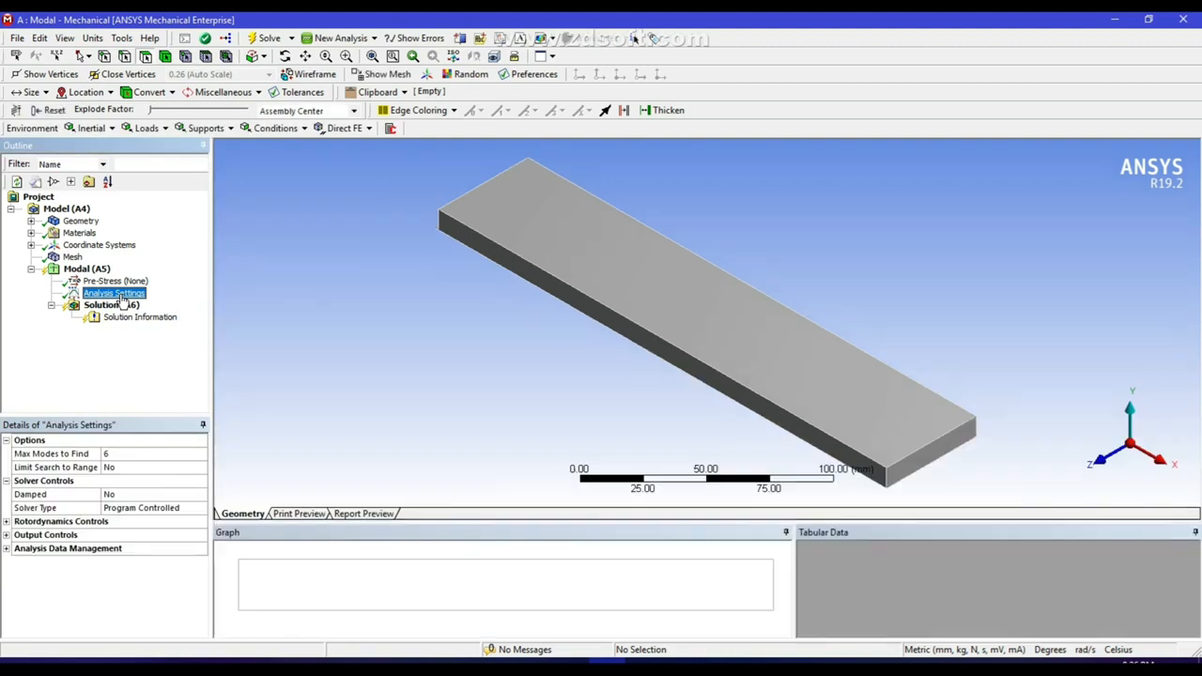
pyautogui.click(111, 455)
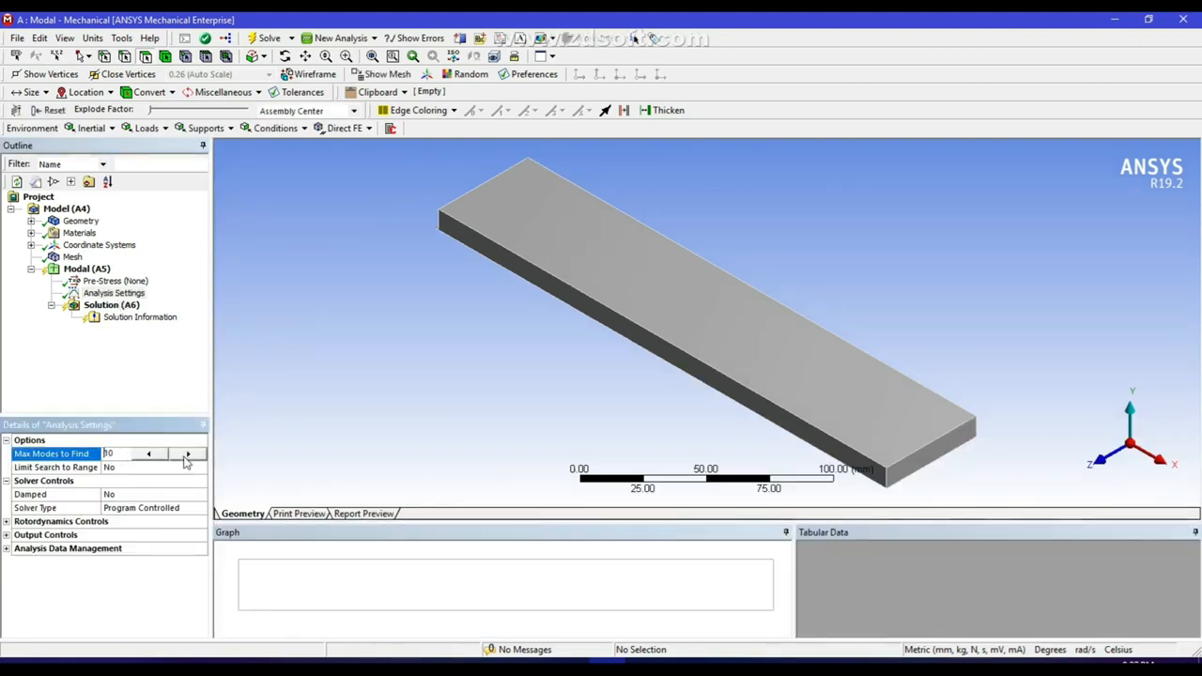
pyautogui.click(246, 353)
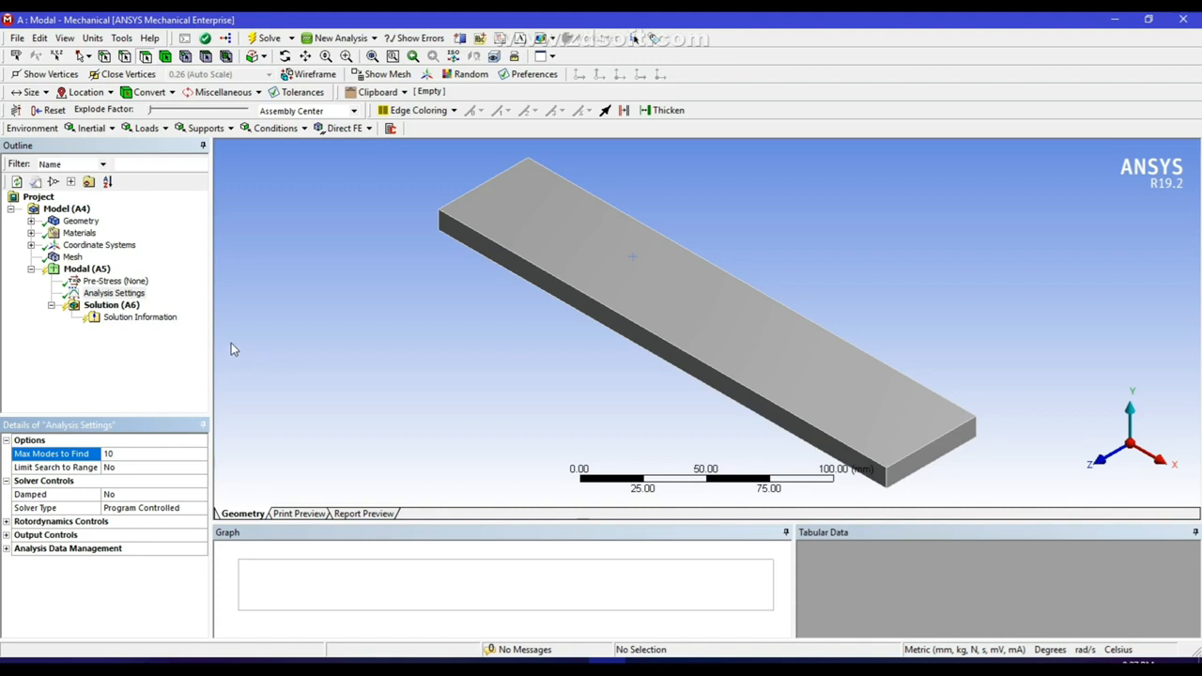
# Add a fixed support to the modal analysis on the beam's small end face at the negative X end.
pyautogui.rightClick(111, 309)
pyautogui.rightClick(97, 265)
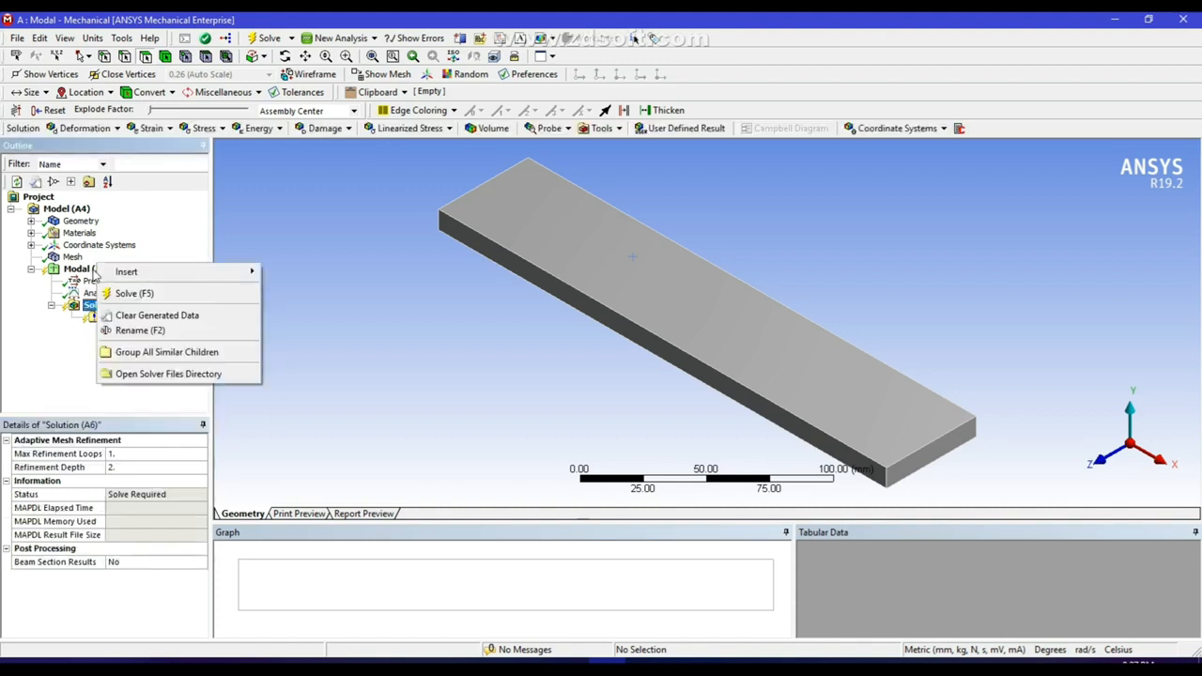
pyautogui.rightClick(94, 271)
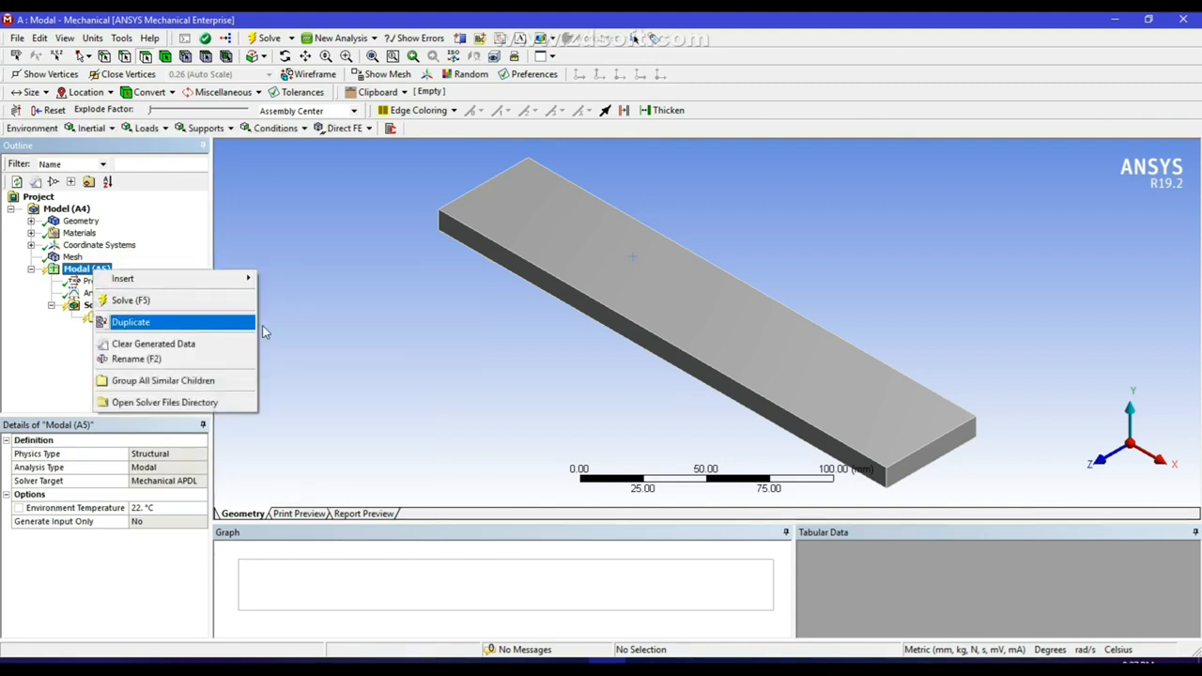
pyautogui.moveTo(172, 280)
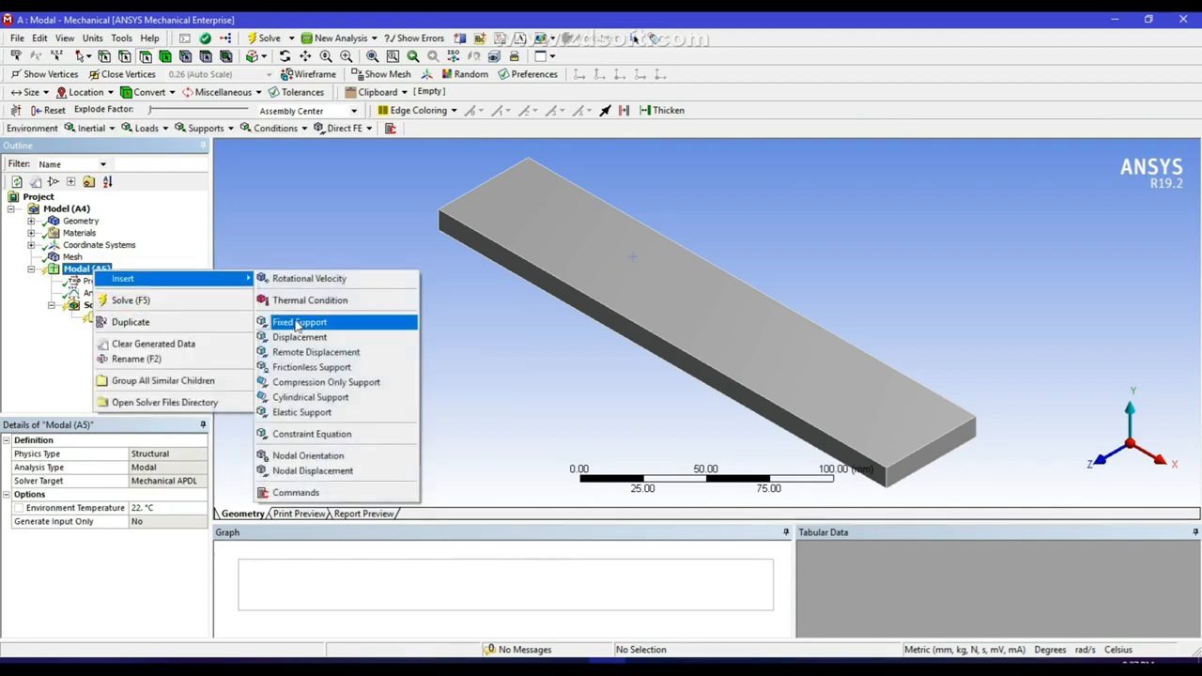
pyautogui.click(296, 326)
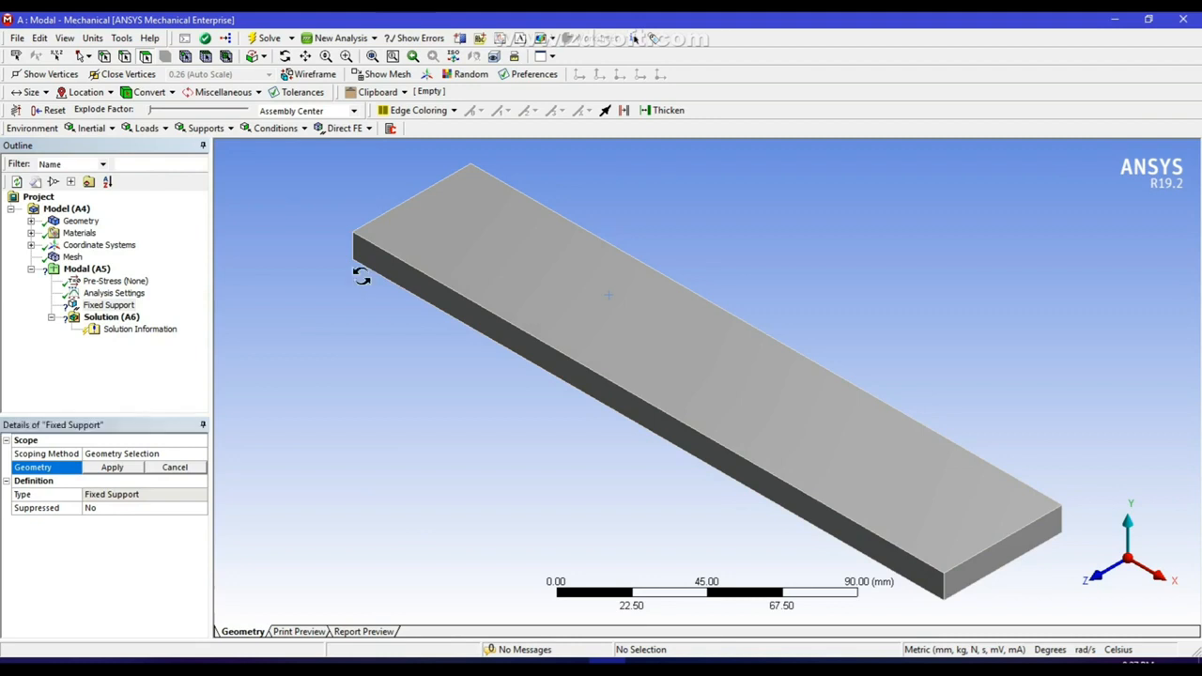
pyautogui.moveTo(362, 277); pyautogui.dragTo(429, 488, button='middle')
pyautogui.click(469, 512)
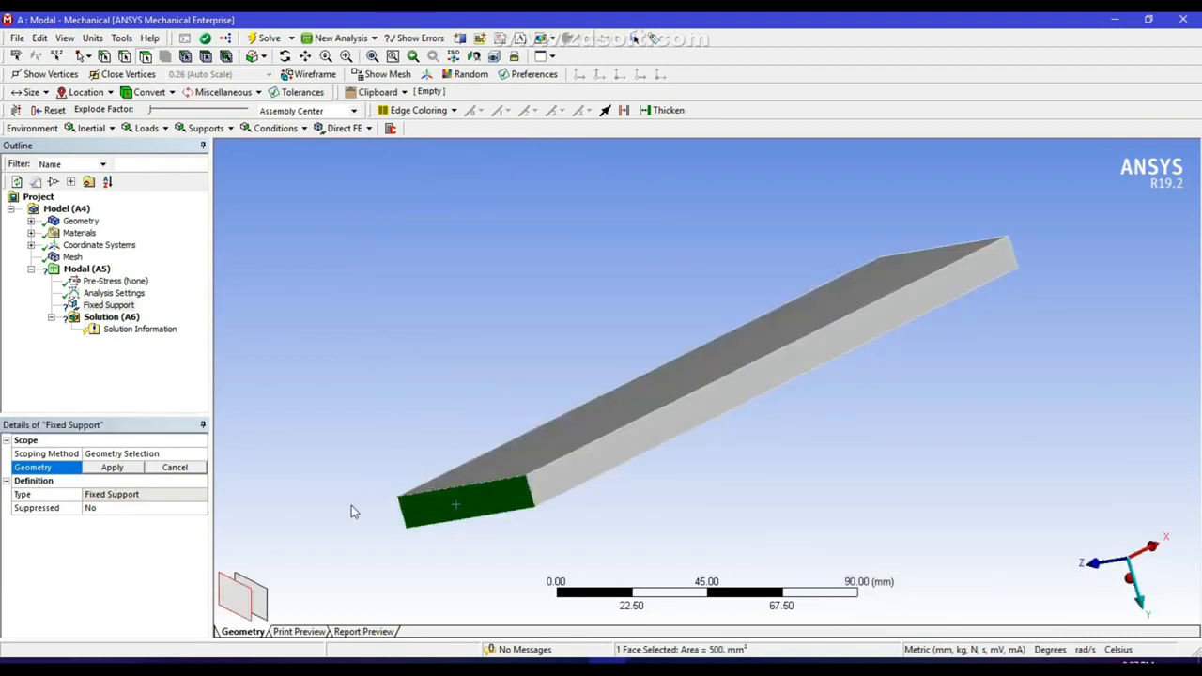
pyautogui.click(121, 467)
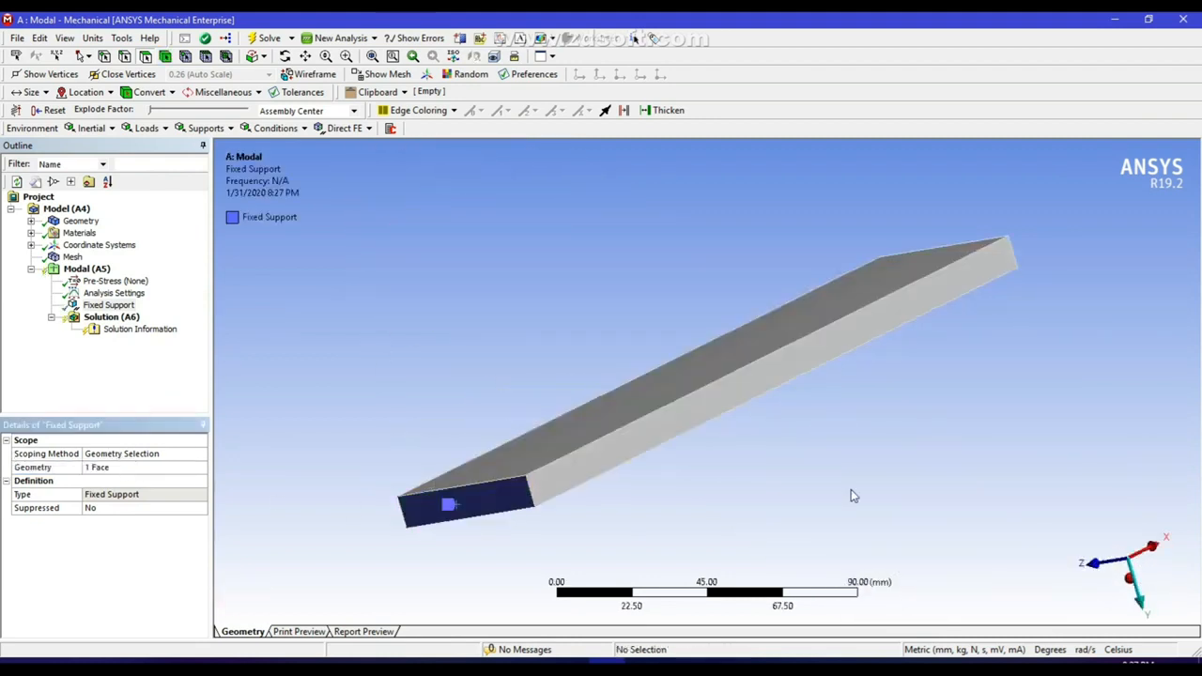
pyautogui.click(1134, 606)
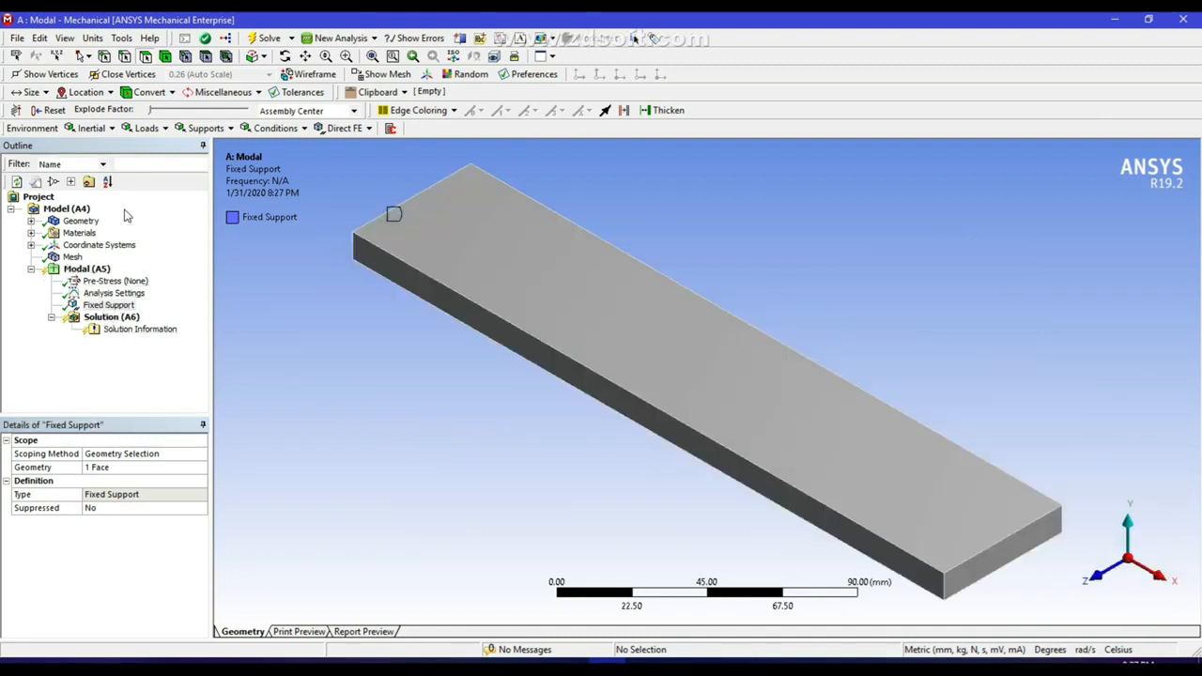
# Solve the modal analysis and show the solution's table of mode frequencies.
pyautogui.click(267, 38)
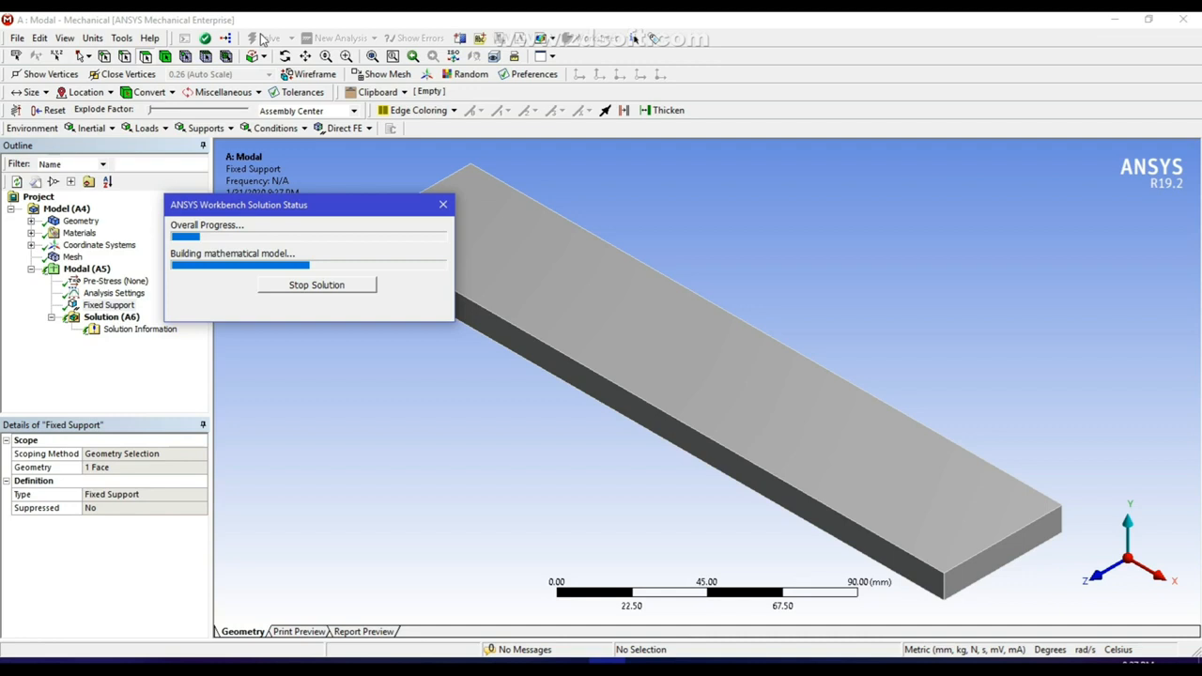
pyautogui.click(113, 293)
pyautogui.click(113, 317)
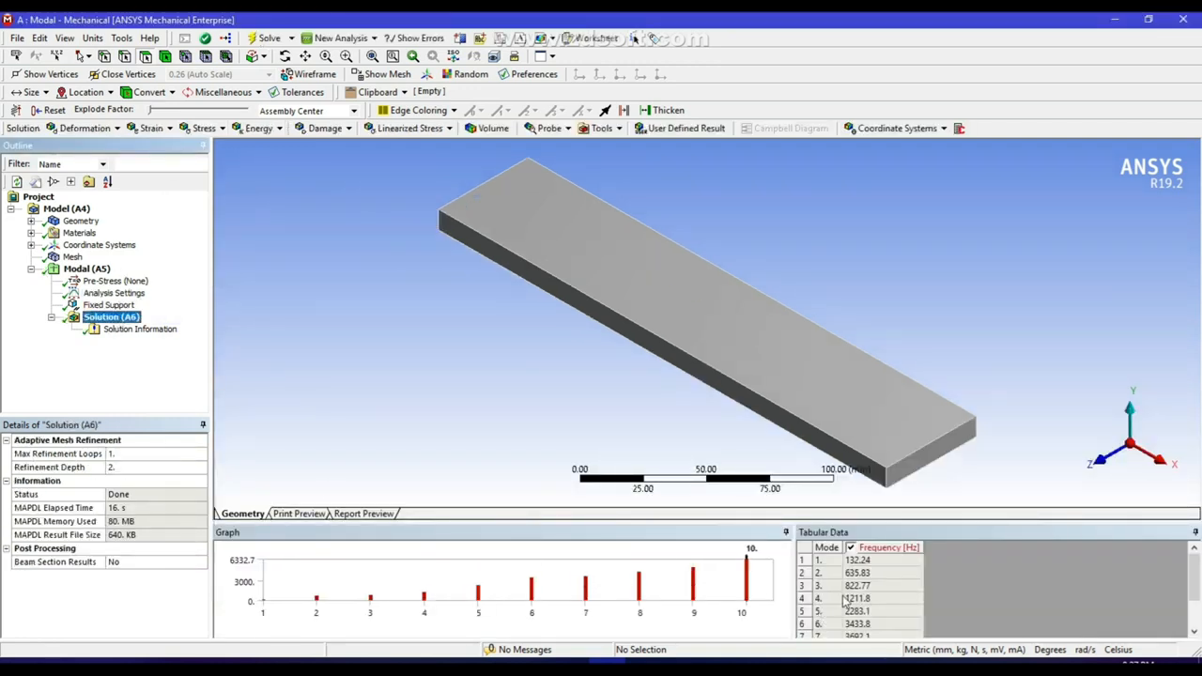
pyautogui.click(843, 601)
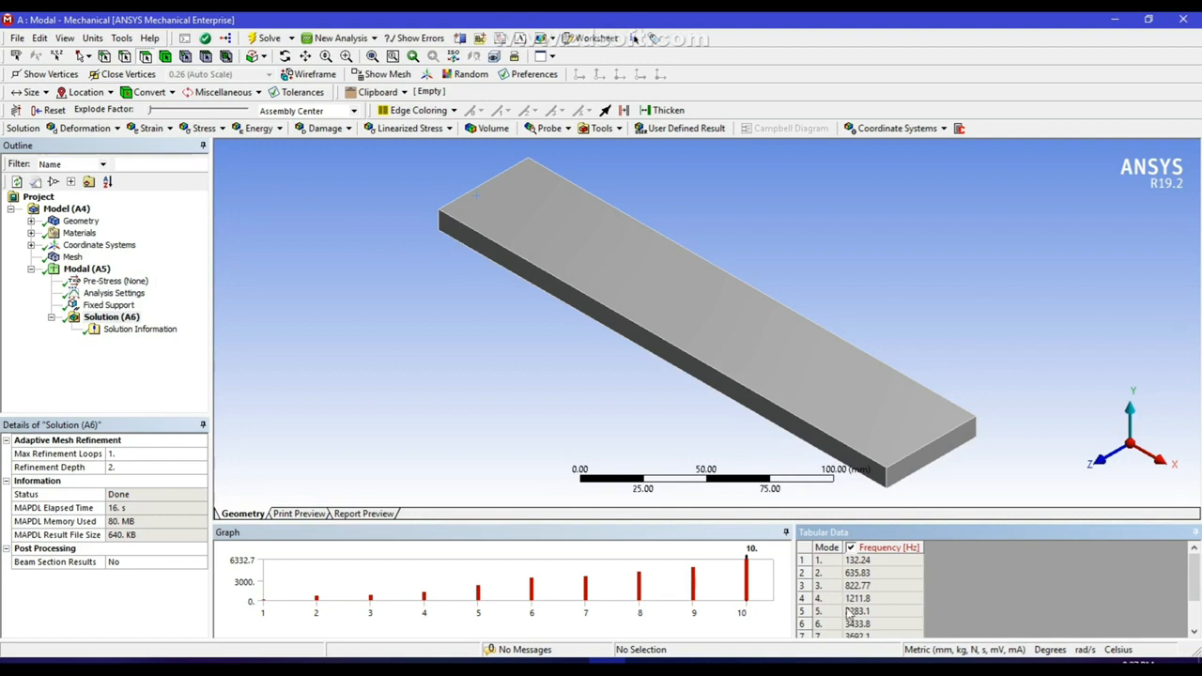
# In Workbench, add a Harmonic Response system linked to the Modal system's solution and open its setup in Mechanical.
pyautogui.scroll(-1, 864, 584)
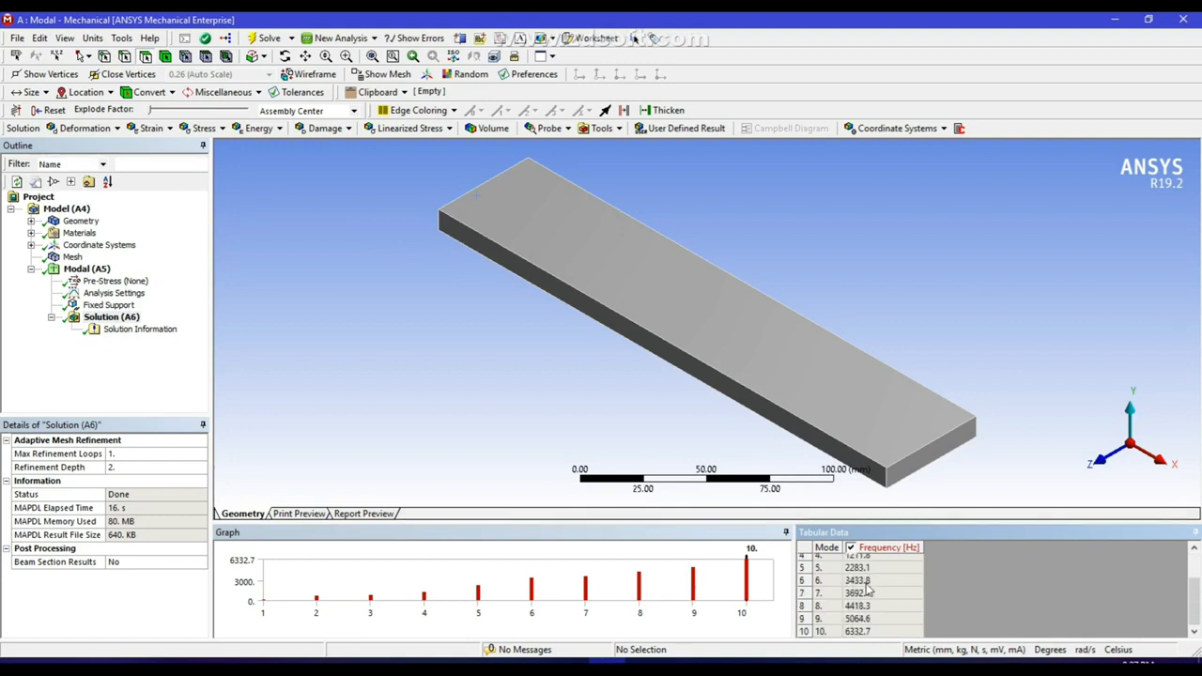
pyautogui.click(860, 635)
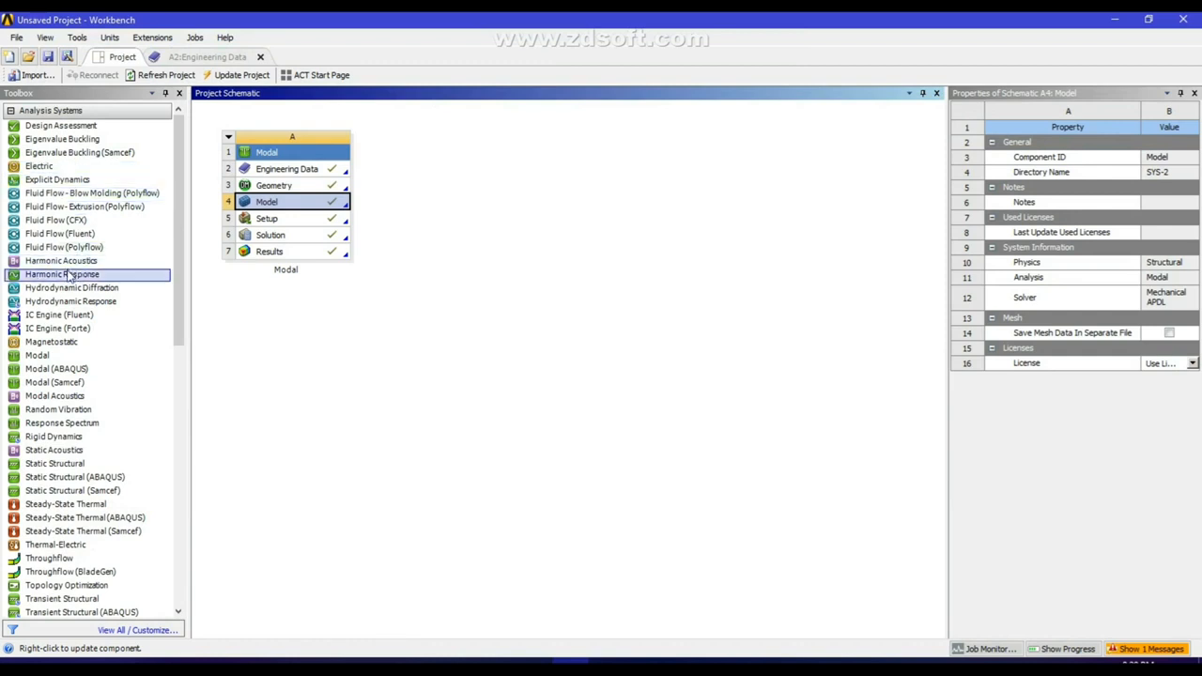
pyautogui.moveTo(67, 274); pyautogui.dragTo(291, 236)
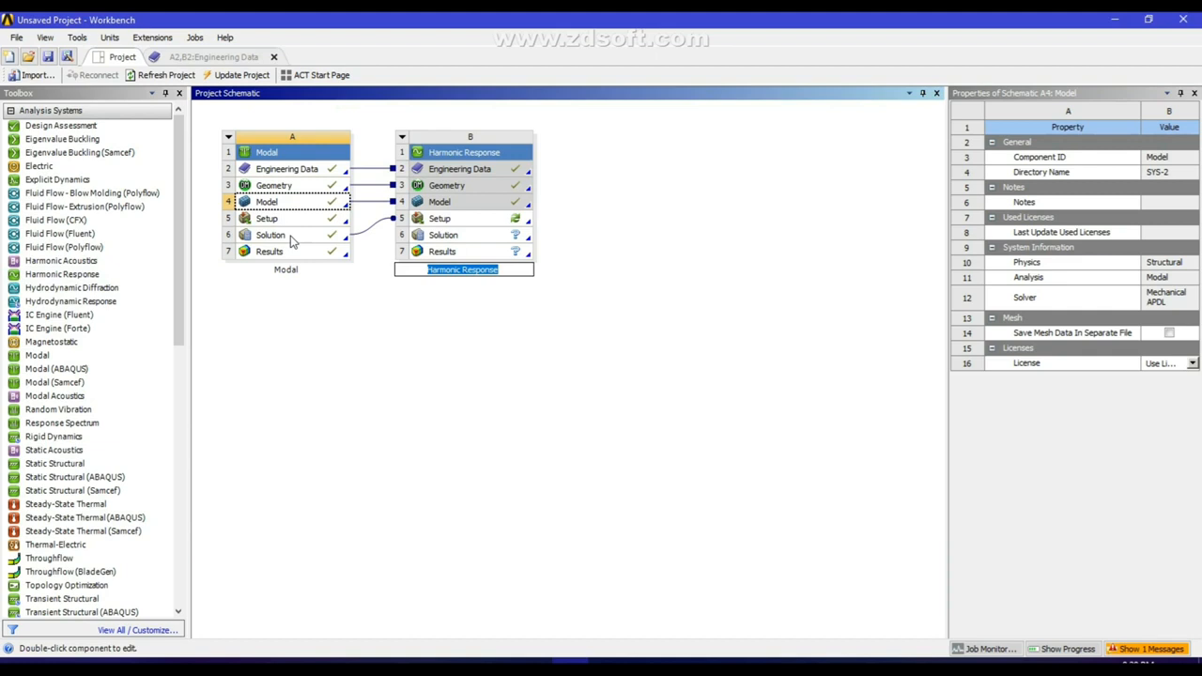
pyautogui.doubleClick(503, 222)
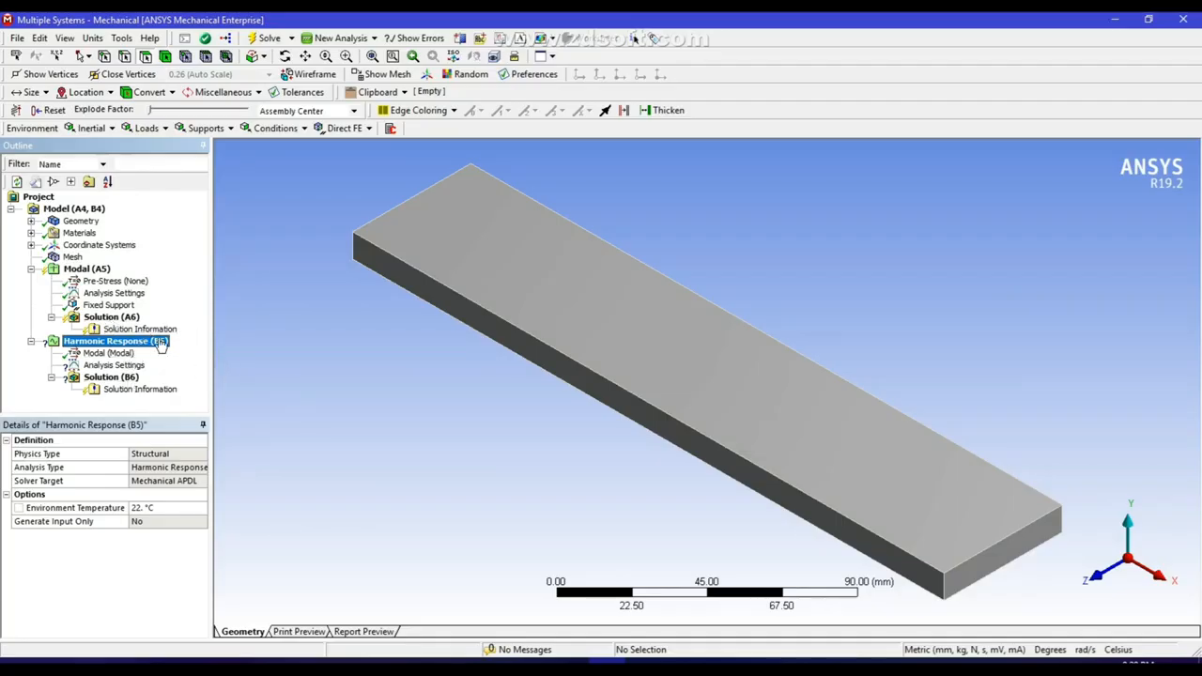
# Add a force to the harmonic response analysis on the beam's small end face at the positive X end.
pyautogui.rightClick(111, 351)
pyautogui.moveTo(131, 354)
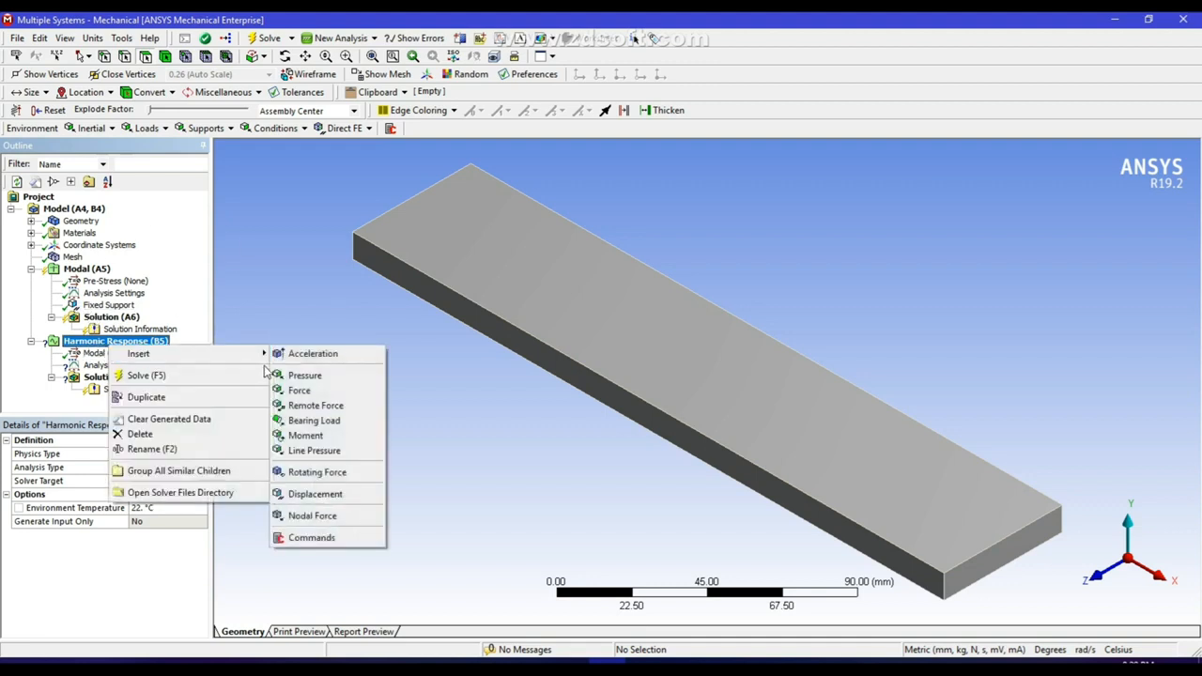
pyautogui.click(299, 393)
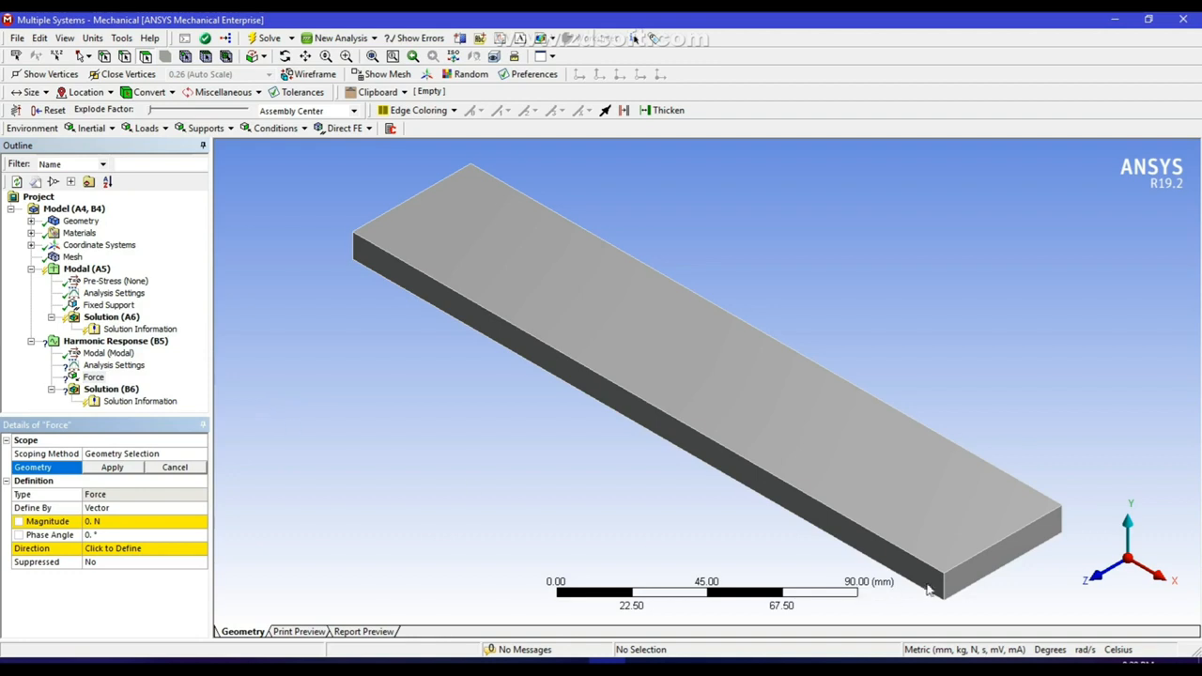
pyautogui.click(988, 567)
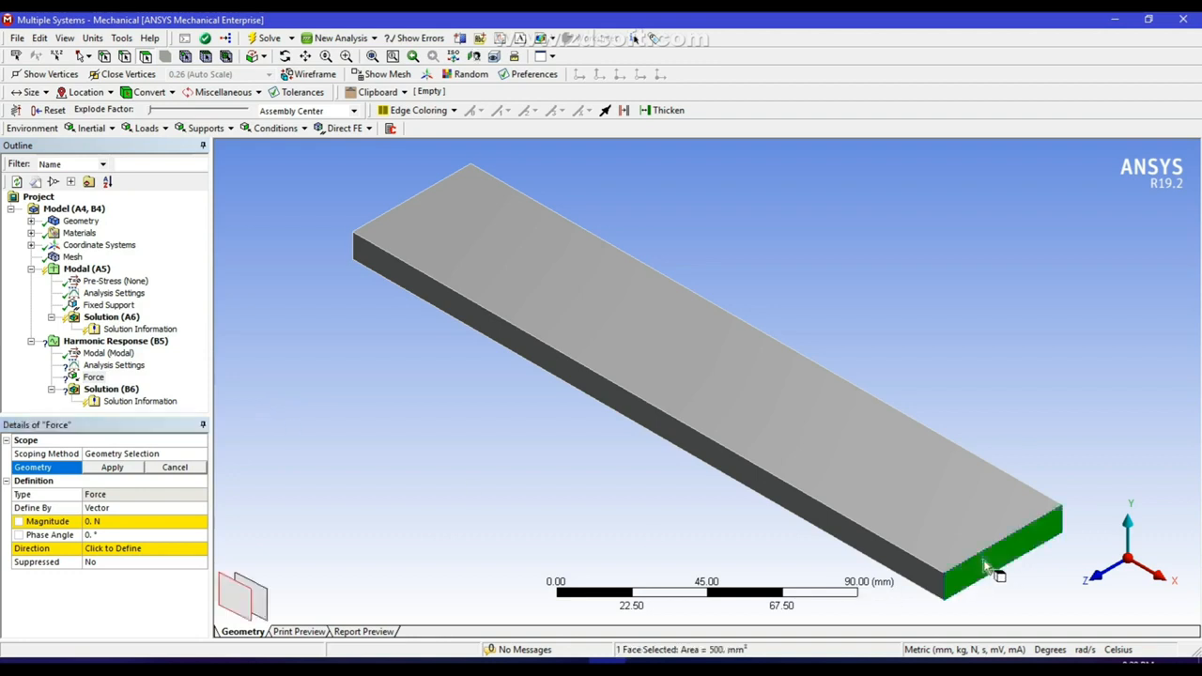
pyautogui.click(113, 468)
# Define the force by components with a Y component of -1000 N.
pyautogui.click(113, 508)
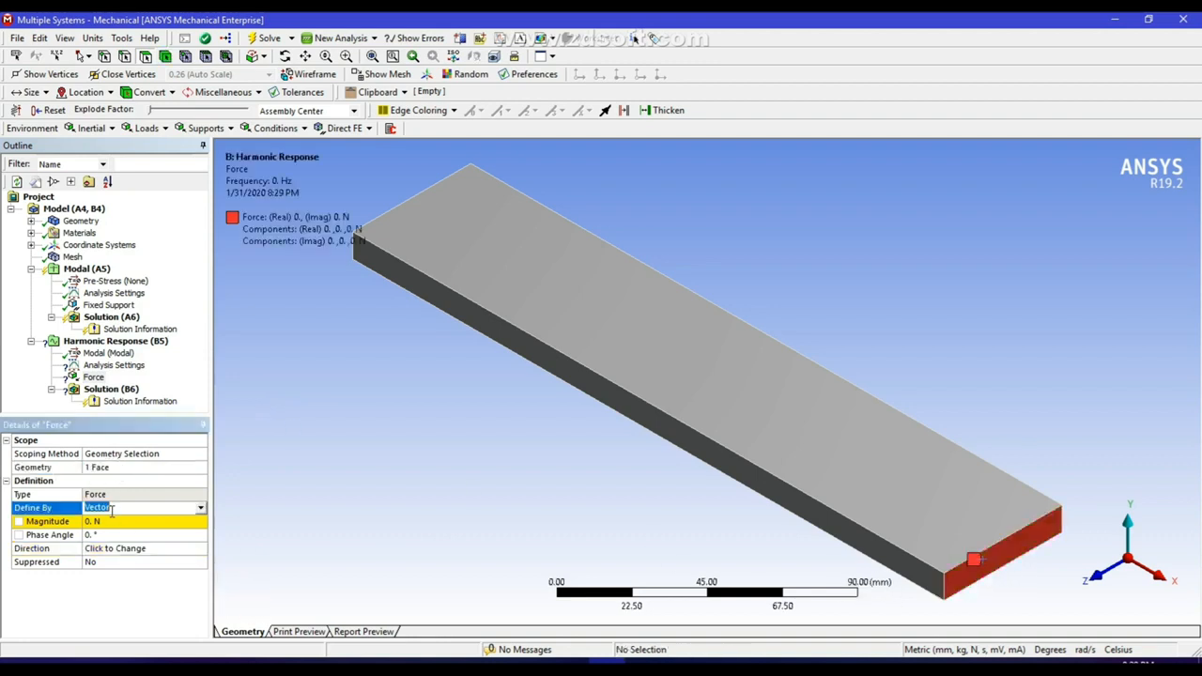
pyautogui.click(200, 509)
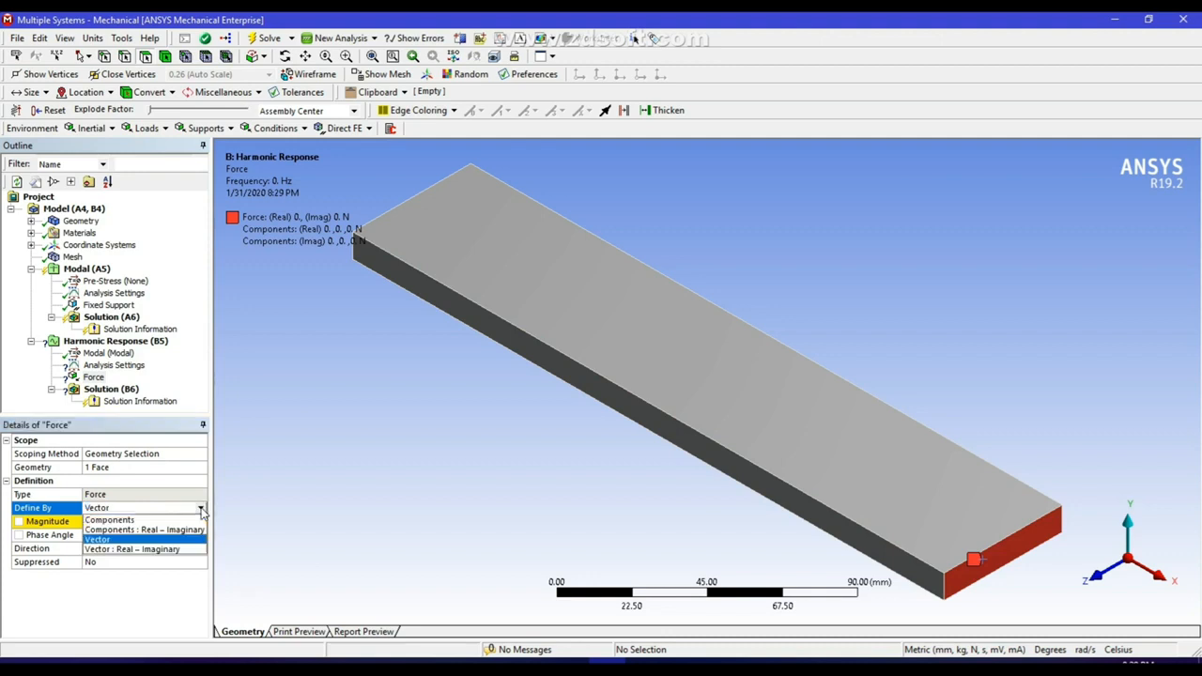
pyautogui.click(133, 535)
pyautogui.click(115, 548)
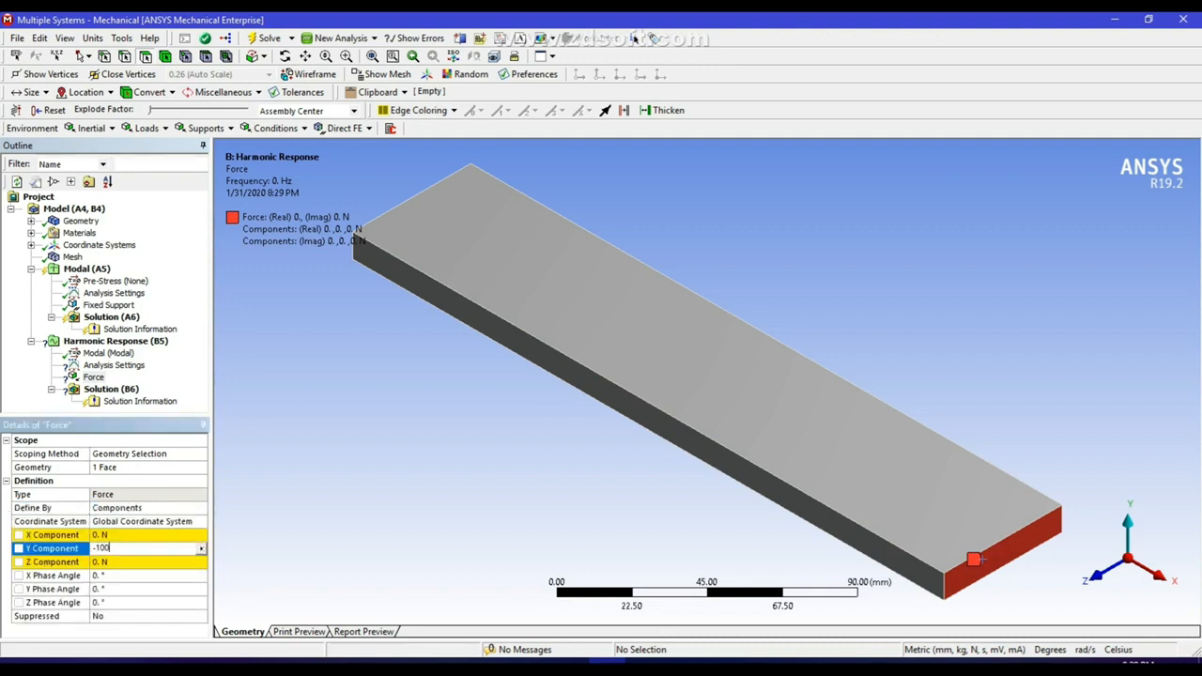
pyautogui.press('Return')
# Set the harmonic response frequency range to a minimum of 132 Hz and a maximum of 5000 Hz.
pyautogui.click(115, 366)
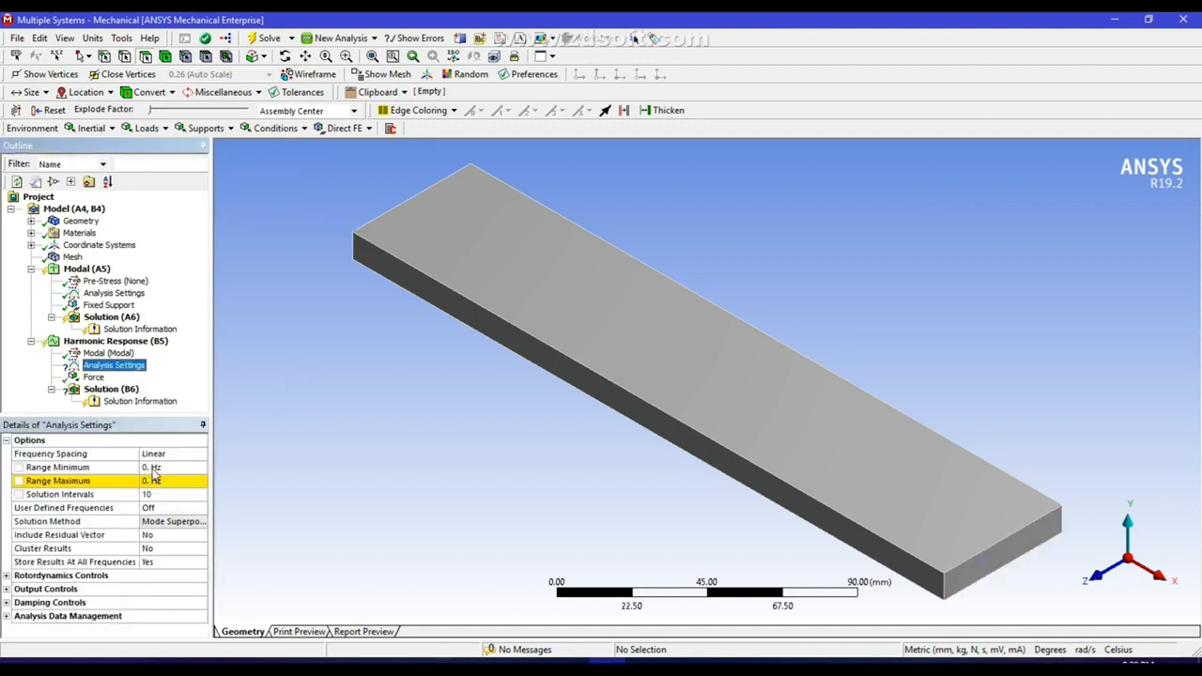
pyautogui.click(153, 467)
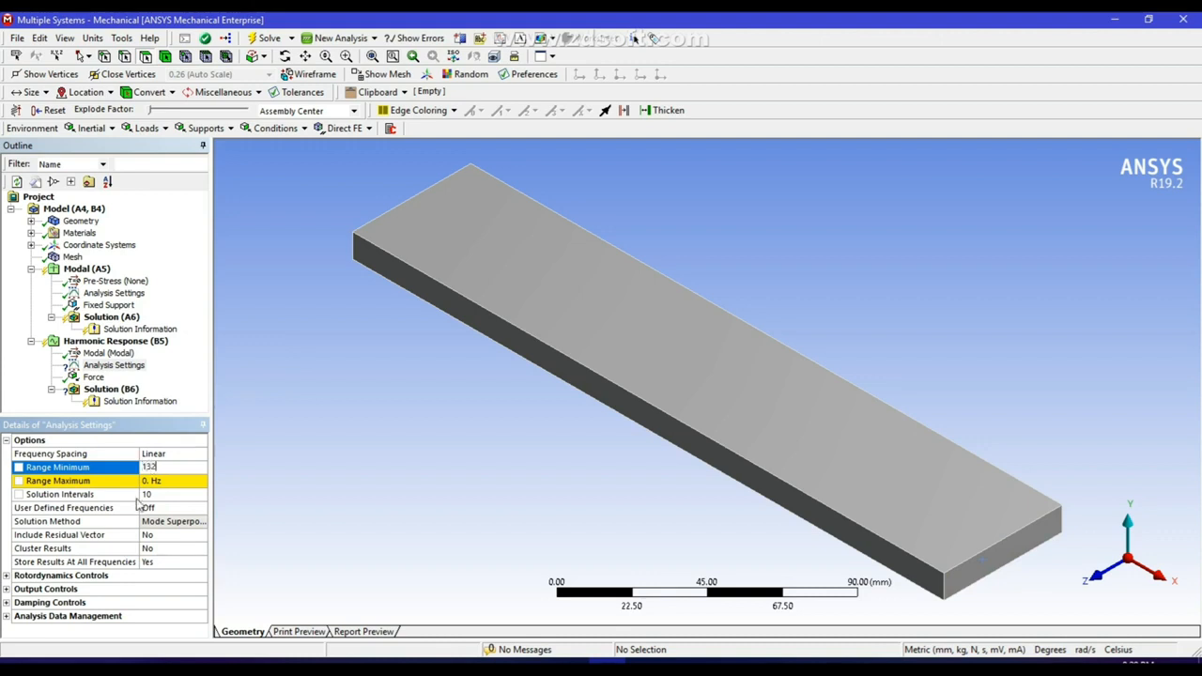
pyautogui.click(167, 481)
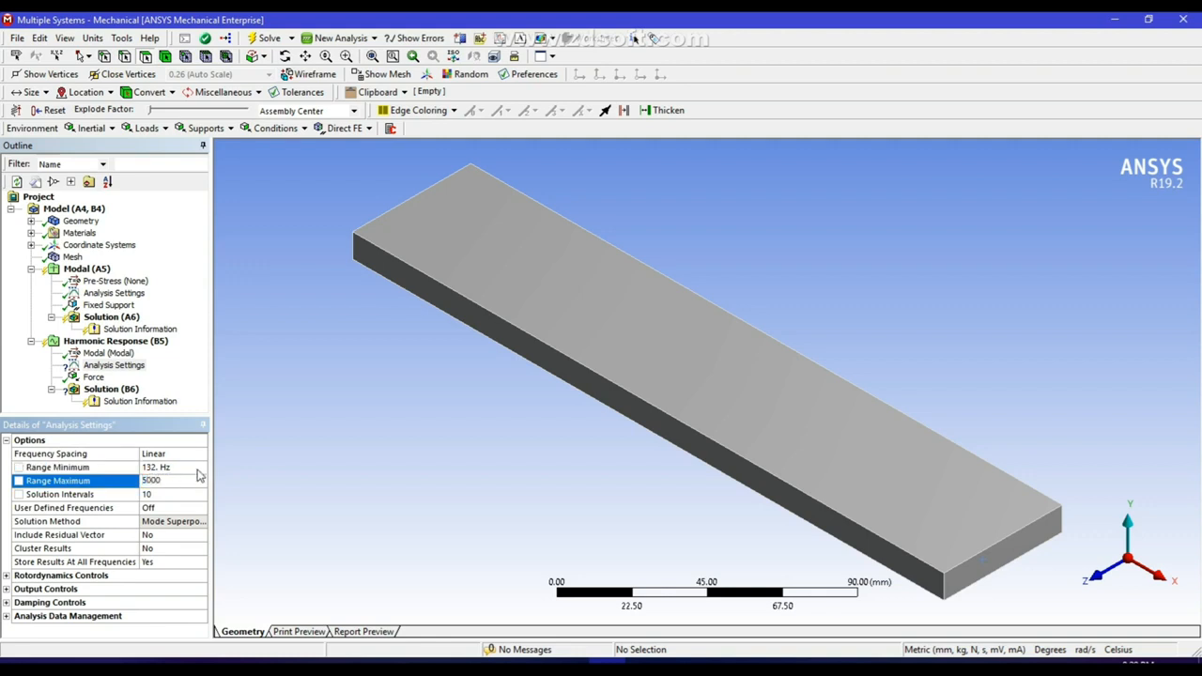
pyautogui.click(272, 317)
# Insert a deformation frequency response in the harmonic solution, scoped to the beam's long narrow side face facing positive Z.
pyautogui.click(111, 389)
pyautogui.rightClick(113, 389)
pyautogui.moveTo(252, 401)
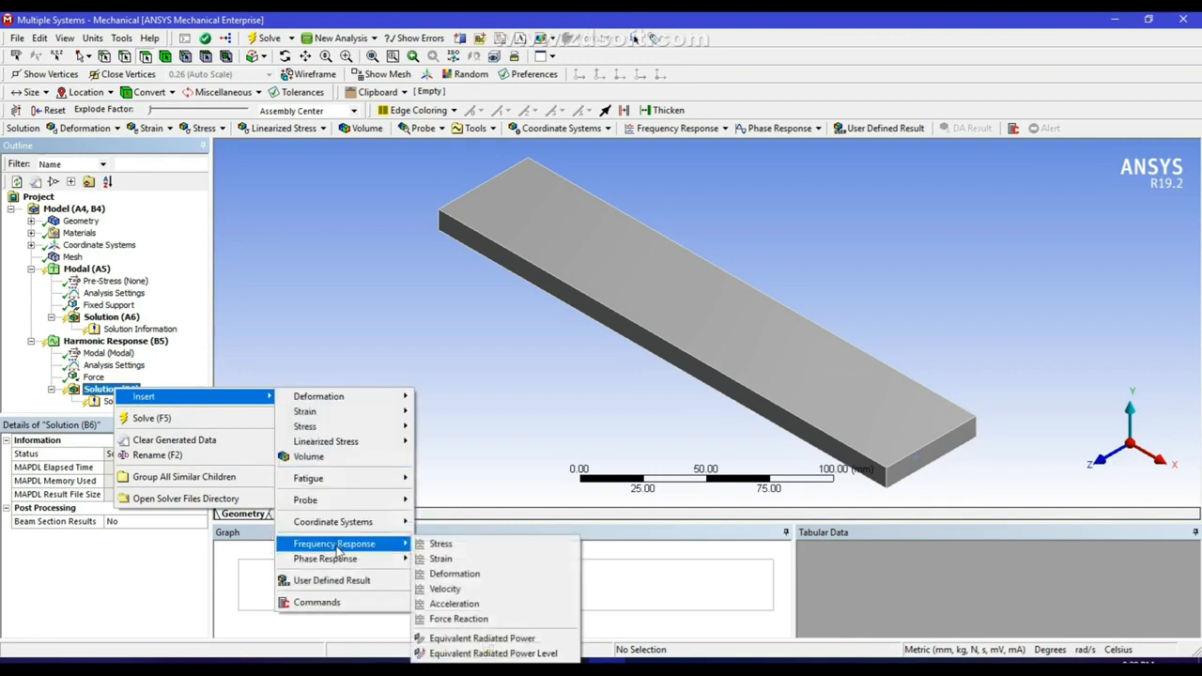
pyautogui.moveTo(338, 547)
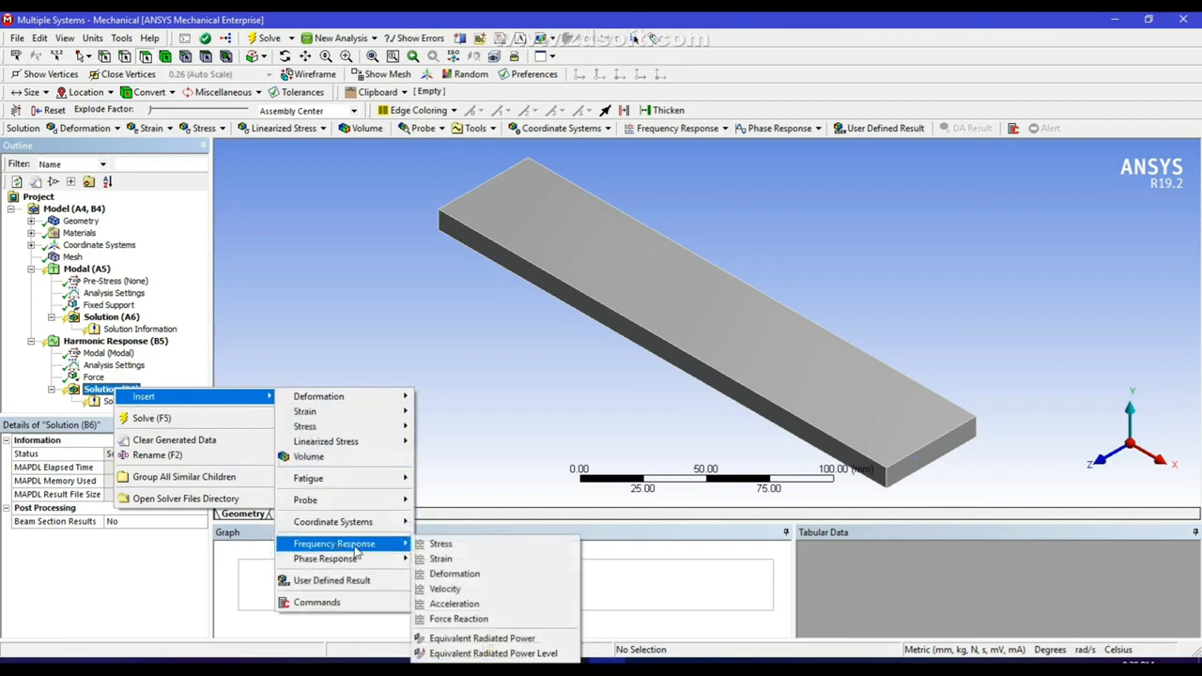
pyautogui.click(454, 575)
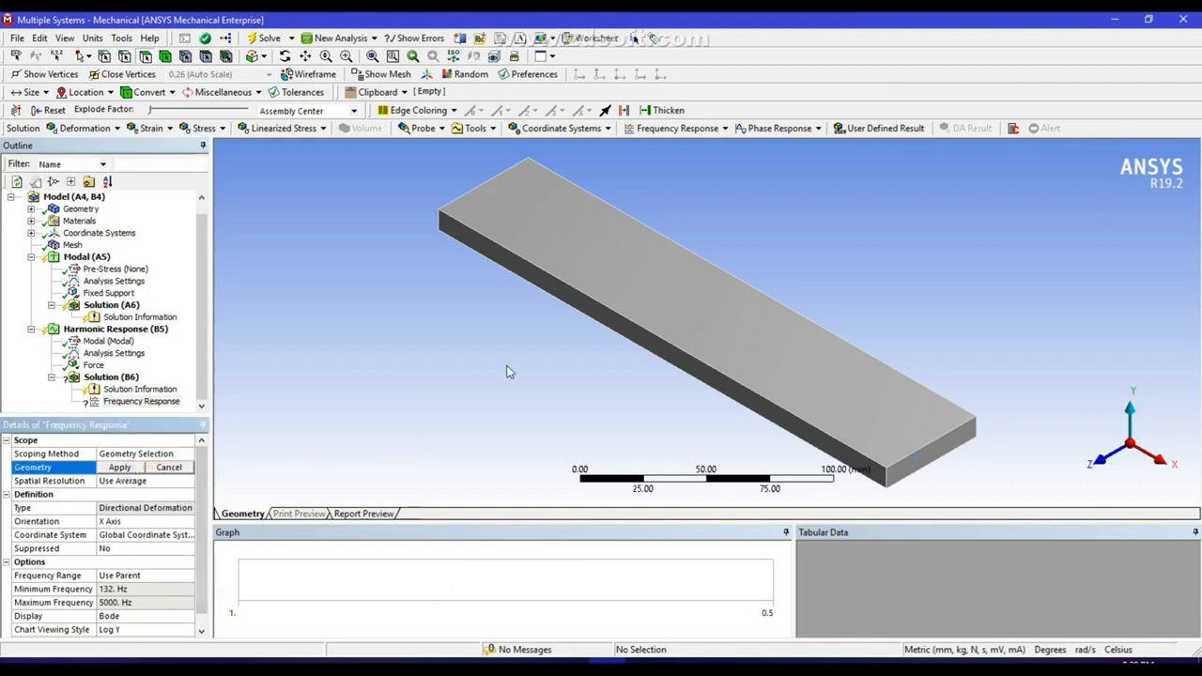
pyautogui.click(507, 267)
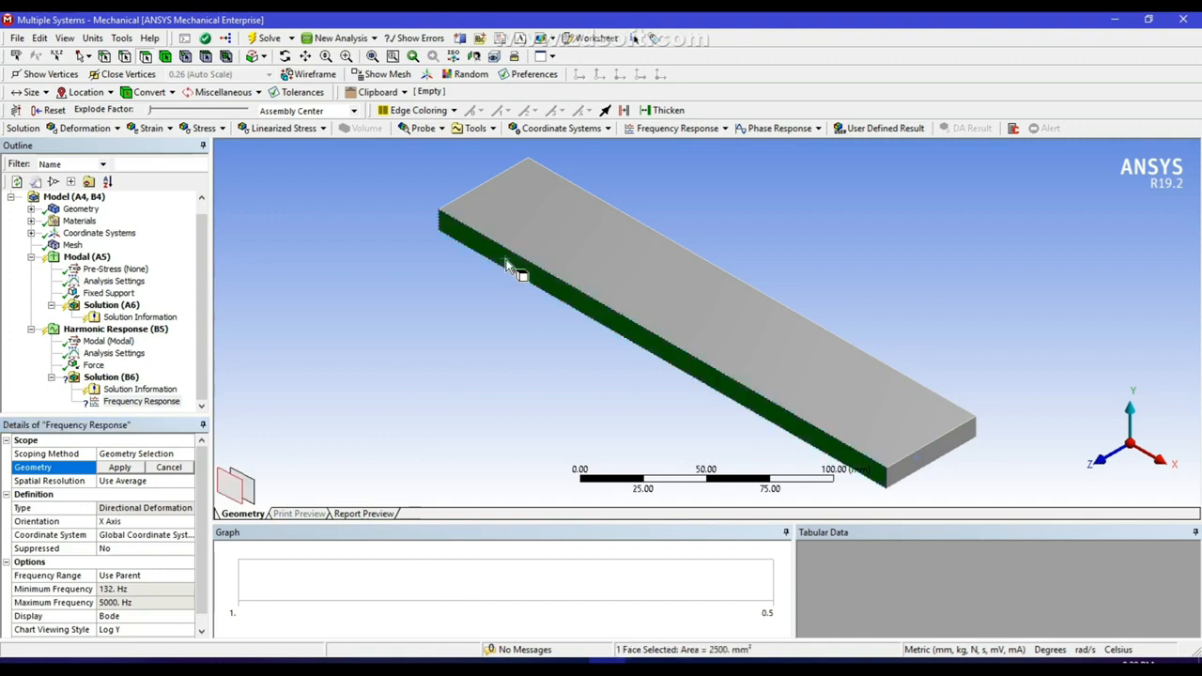
pyautogui.click(120, 468)
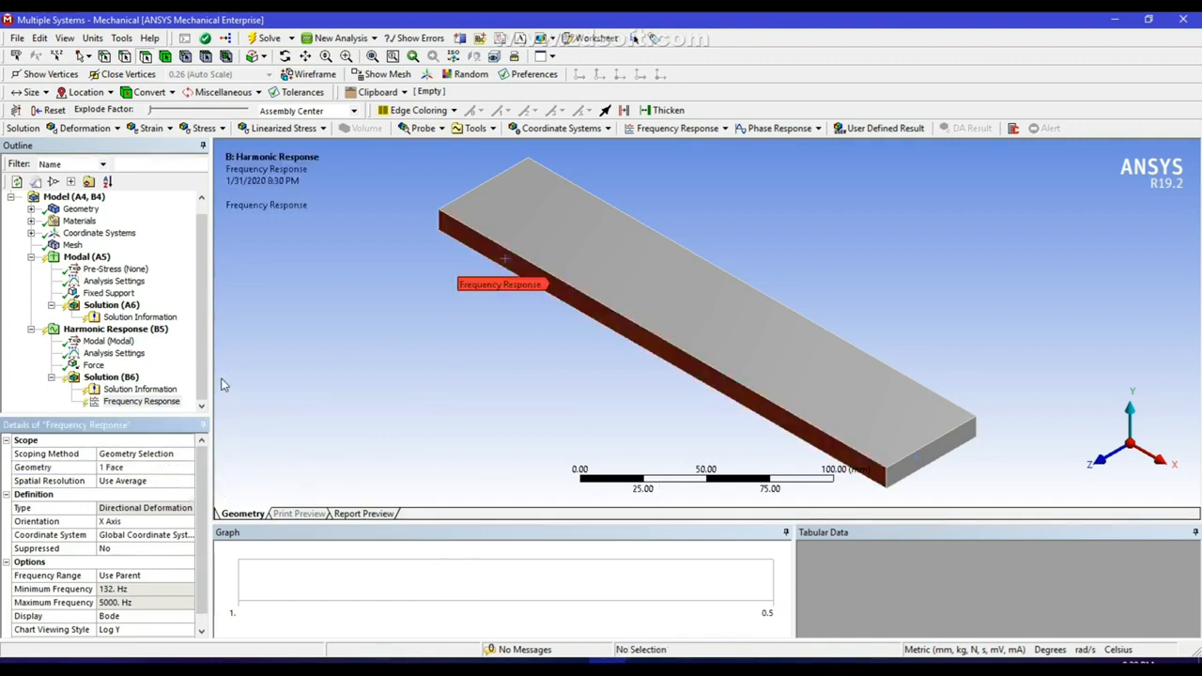
# Solve the harmonic response analysis and enlarge the amplitude plot above the phase angle plot in the frequency response worksheet.
pyautogui.click(203, 343)
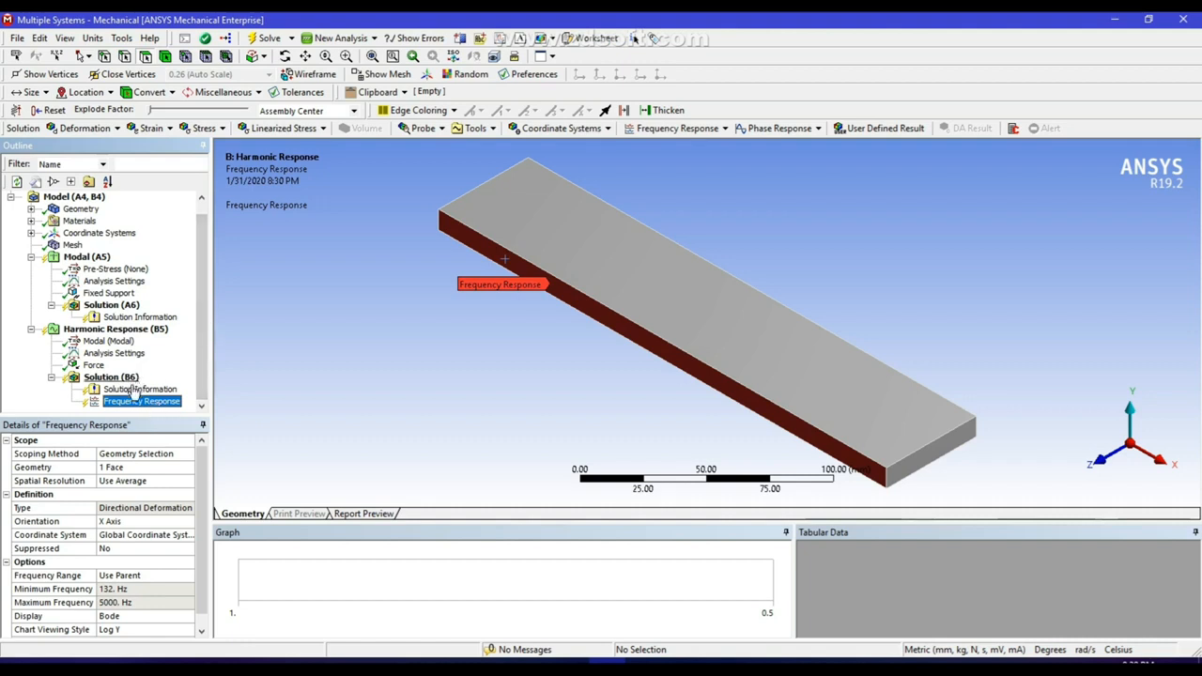
pyautogui.click(264, 39)
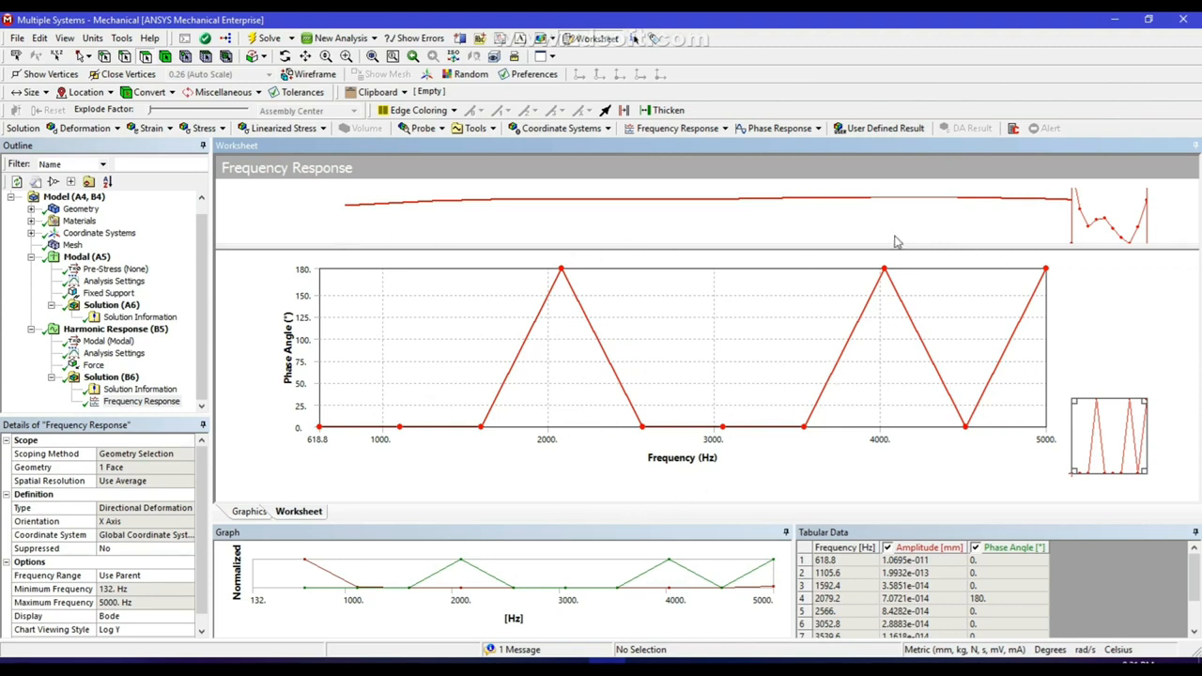
pyautogui.moveTo(894, 246); pyautogui.dragTo(883, 333)
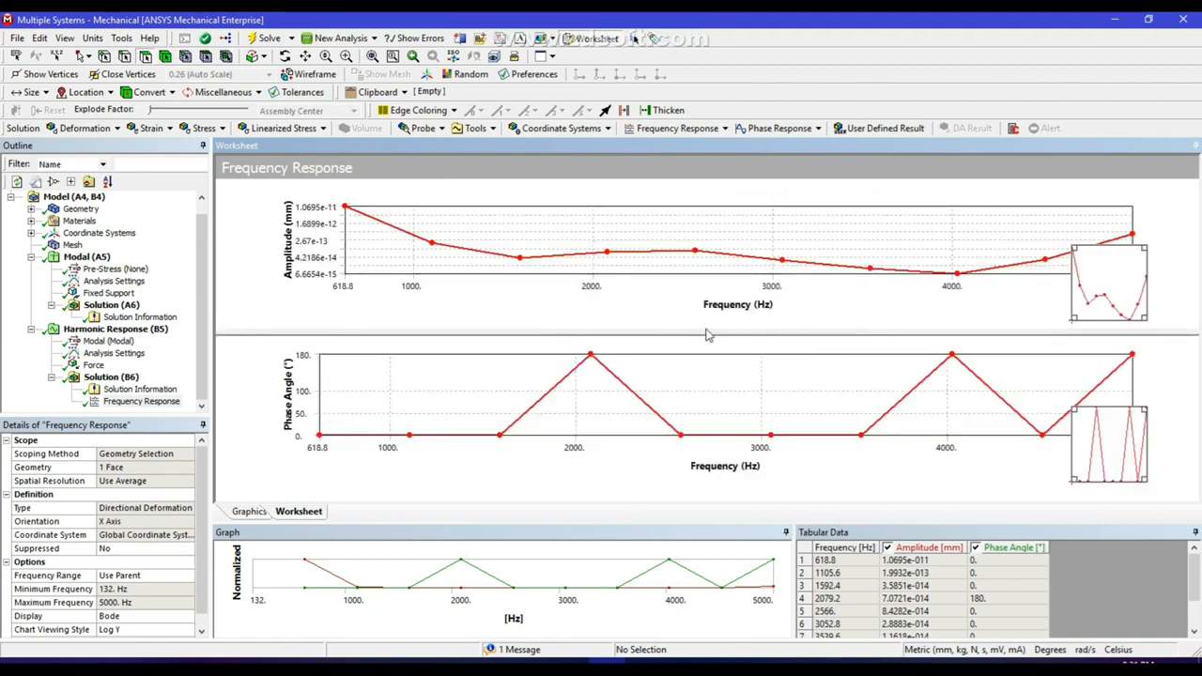
# Review the harmonic response load, the frequency response plots and the solver's message.
pyautogui.click(111, 330)
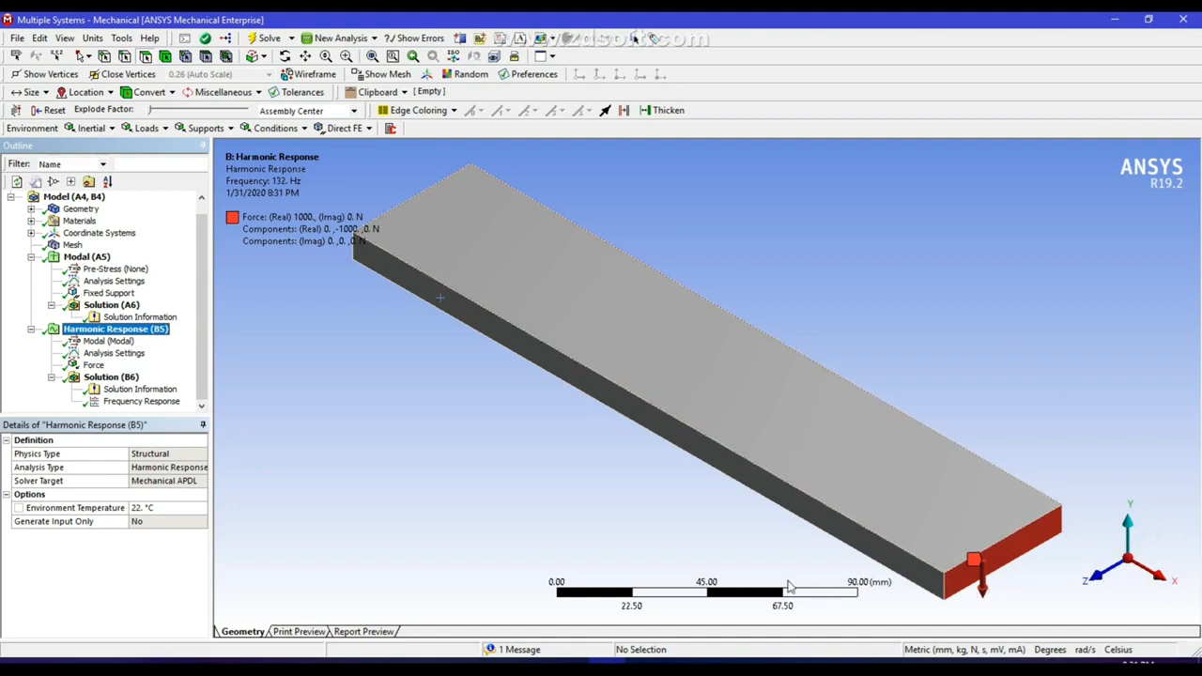
pyautogui.click(135, 403)
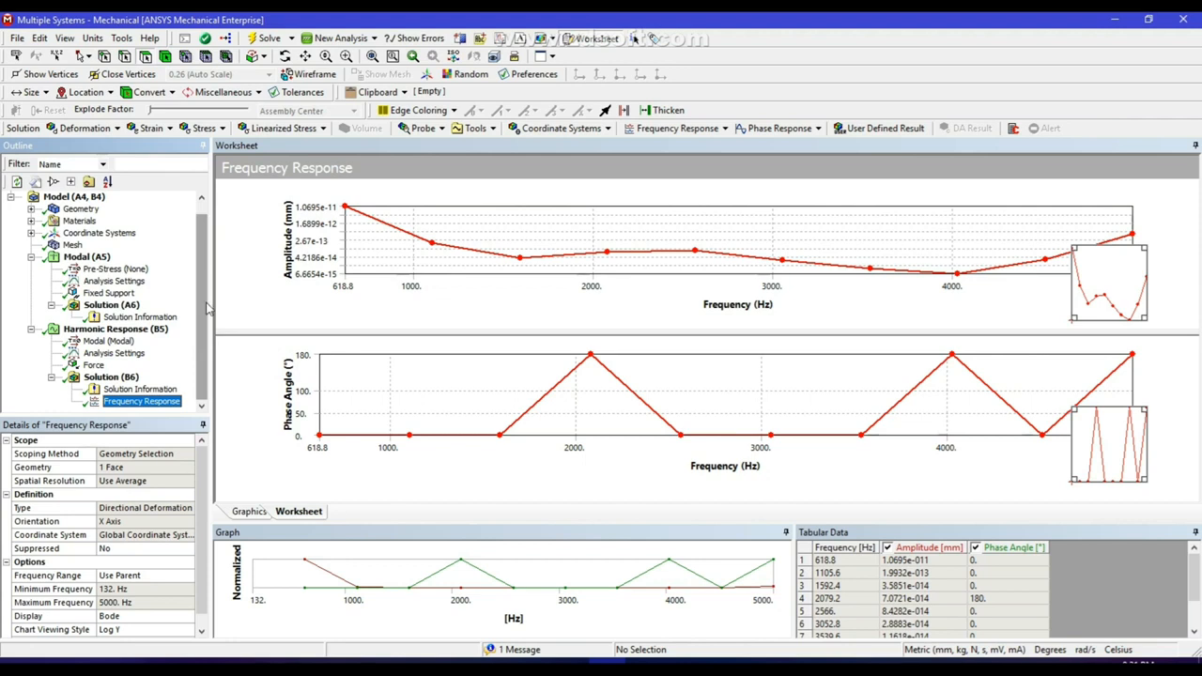
pyautogui.doubleClick(512, 655)
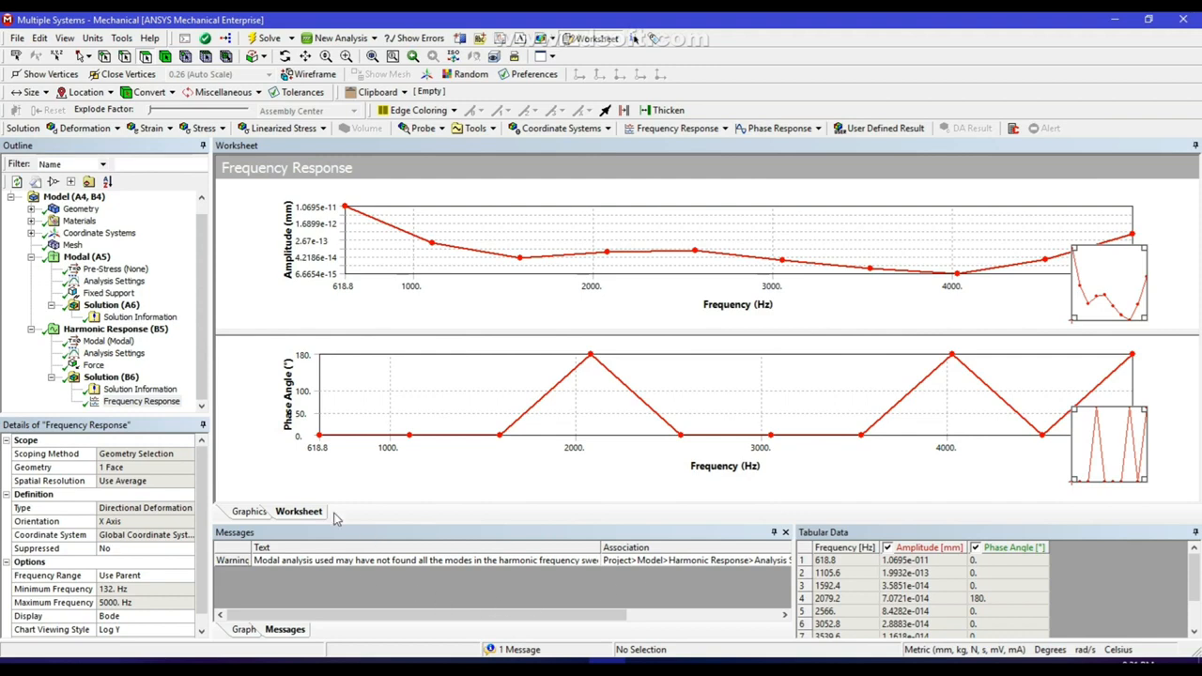
# Set the maximum of the harmonic response frequency range to 6332 Hz.
pyautogui.click(113, 355)
pyautogui.click(163, 480)
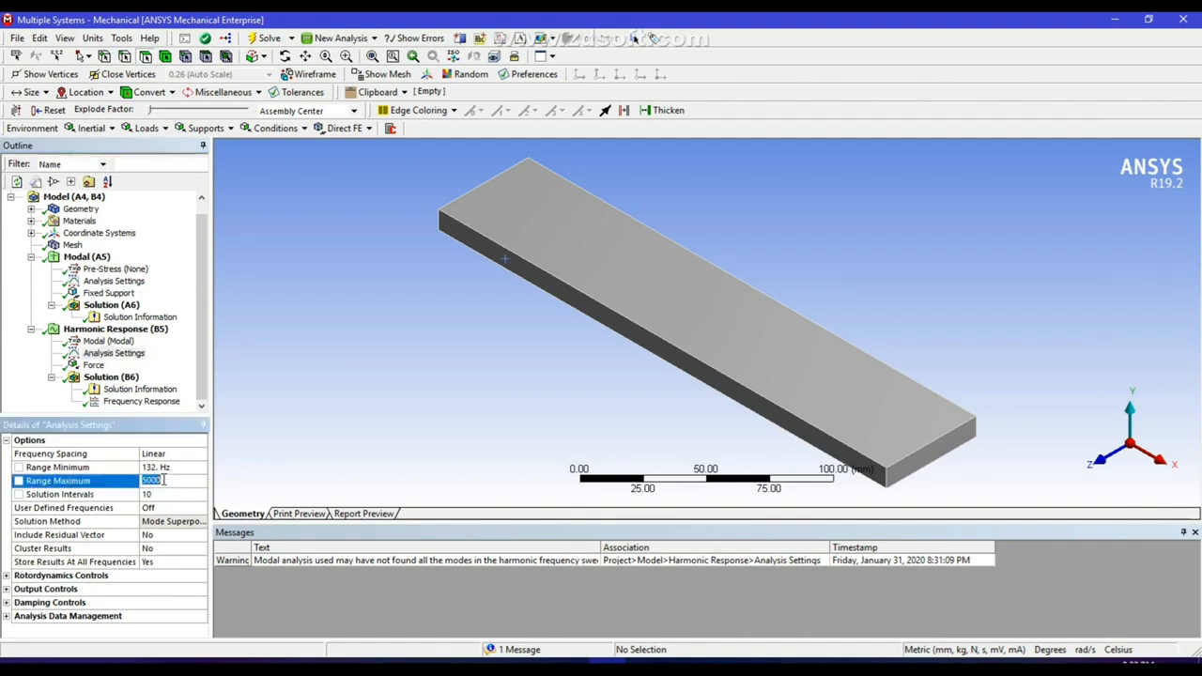
pyautogui.write('6332')
pyautogui.click(326, 268)
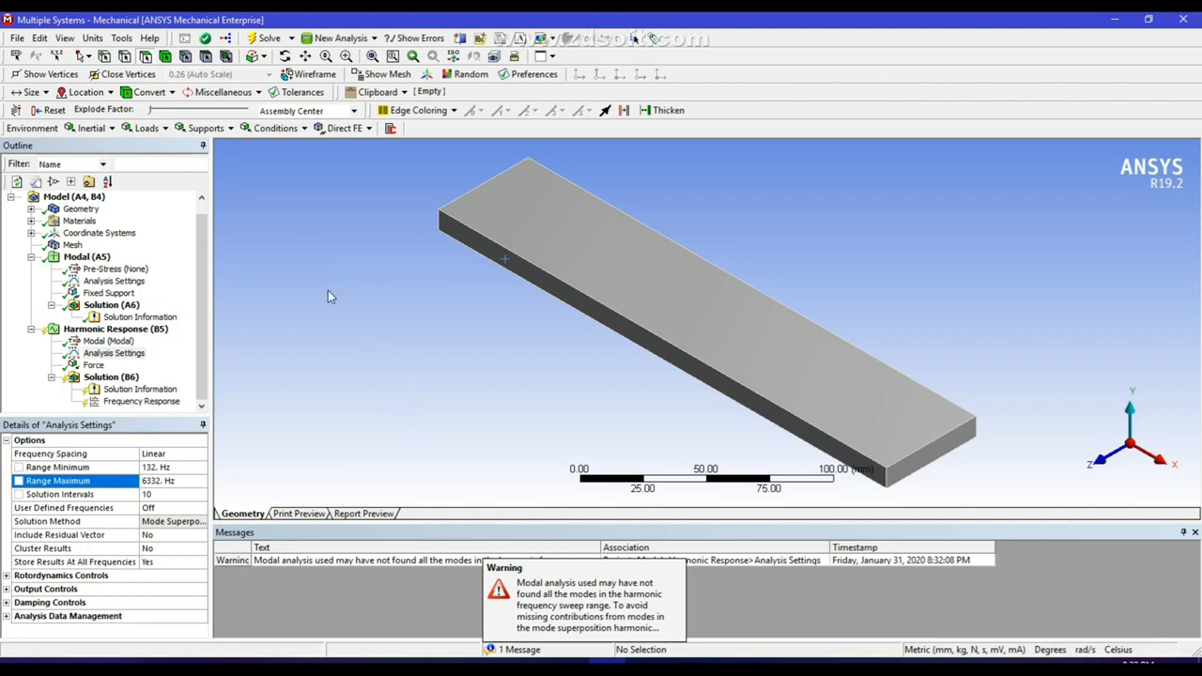
# Solve the harmonic response analysis again and show its frequency response plots.
pyautogui.click(265, 37)
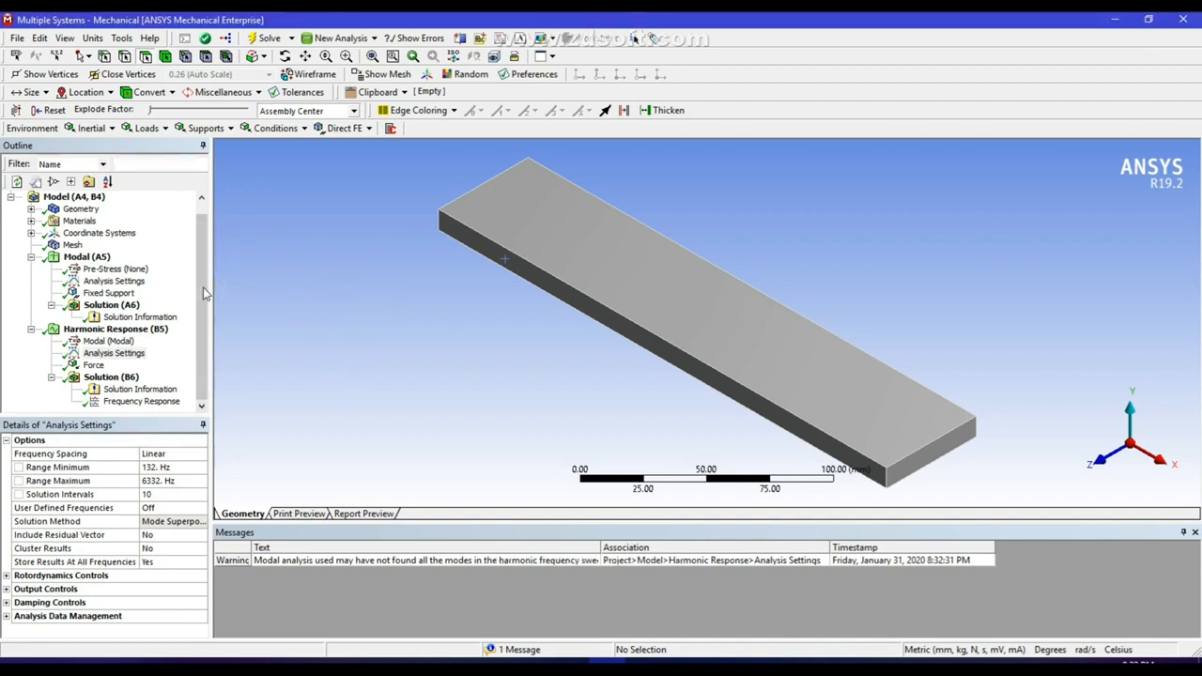
pyautogui.click(141, 353)
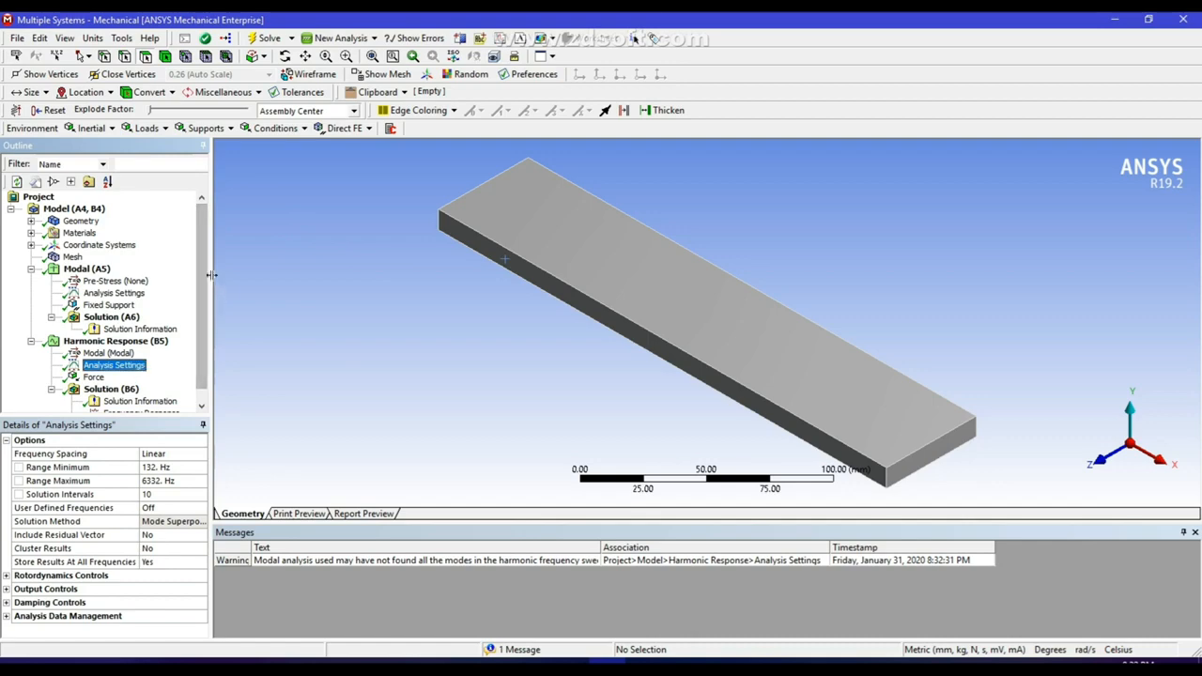
pyautogui.scroll(-1, 91, 380)
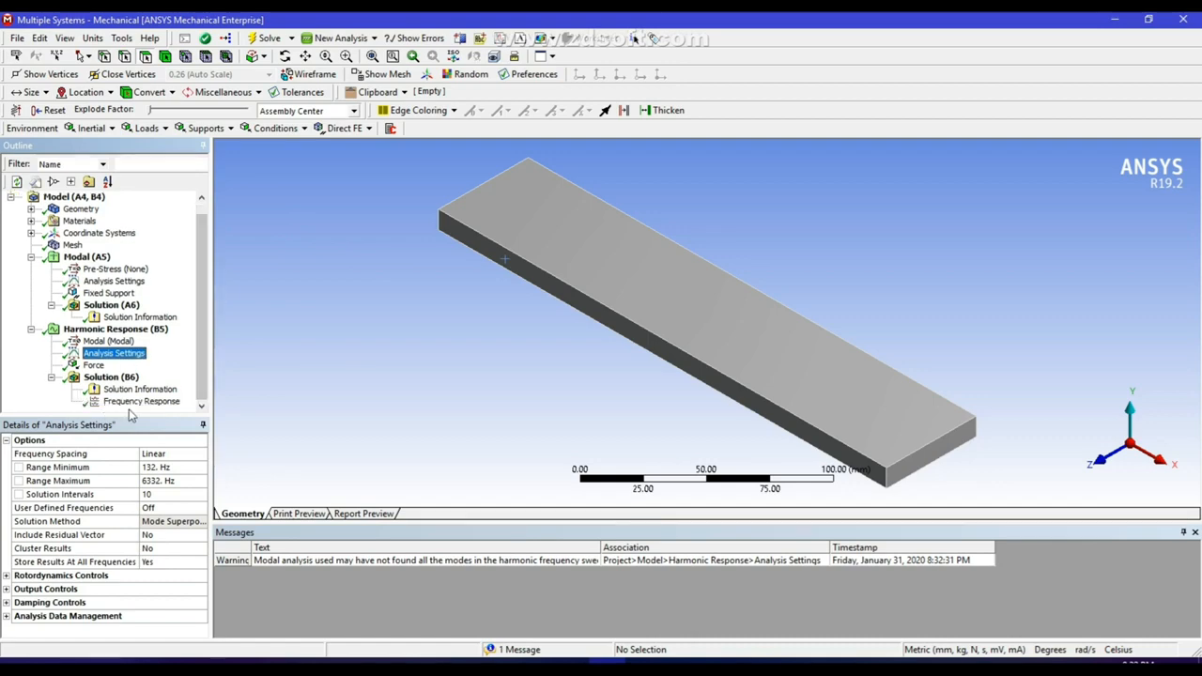
pyautogui.click(105, 402)
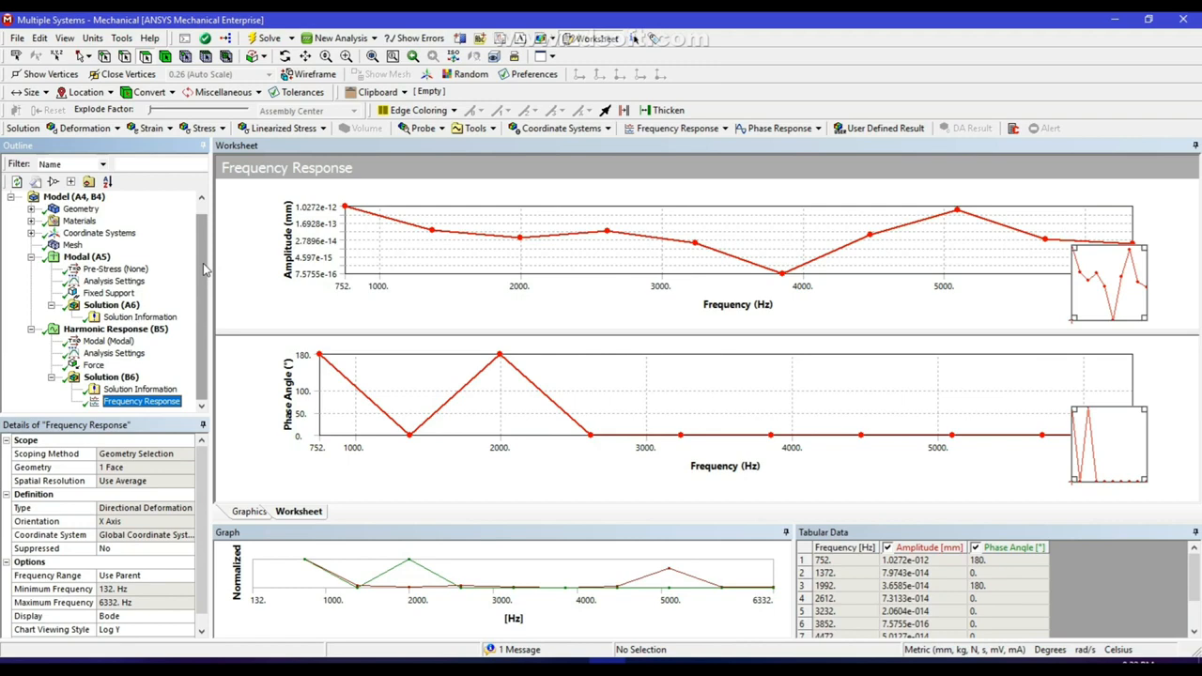
# Insert a total deformation result for all bodies in the harmonic response solution and select that solution.
pyautogui.click(113, 379)
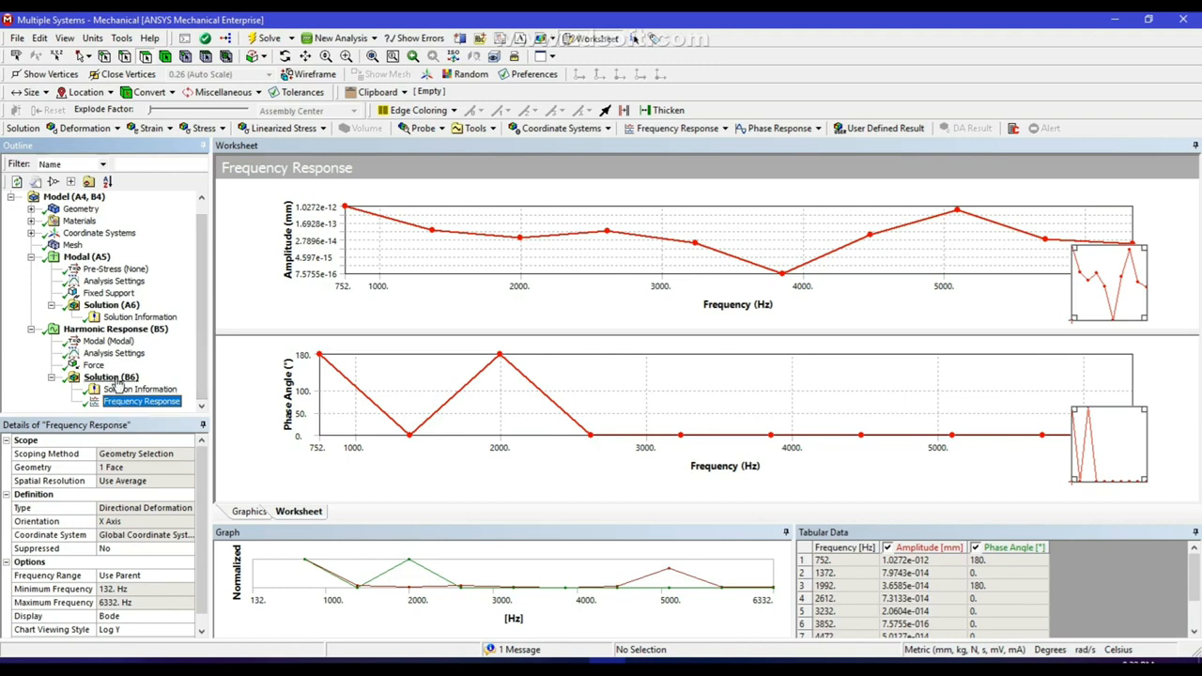
pyautogui.rightClick(116, 380)
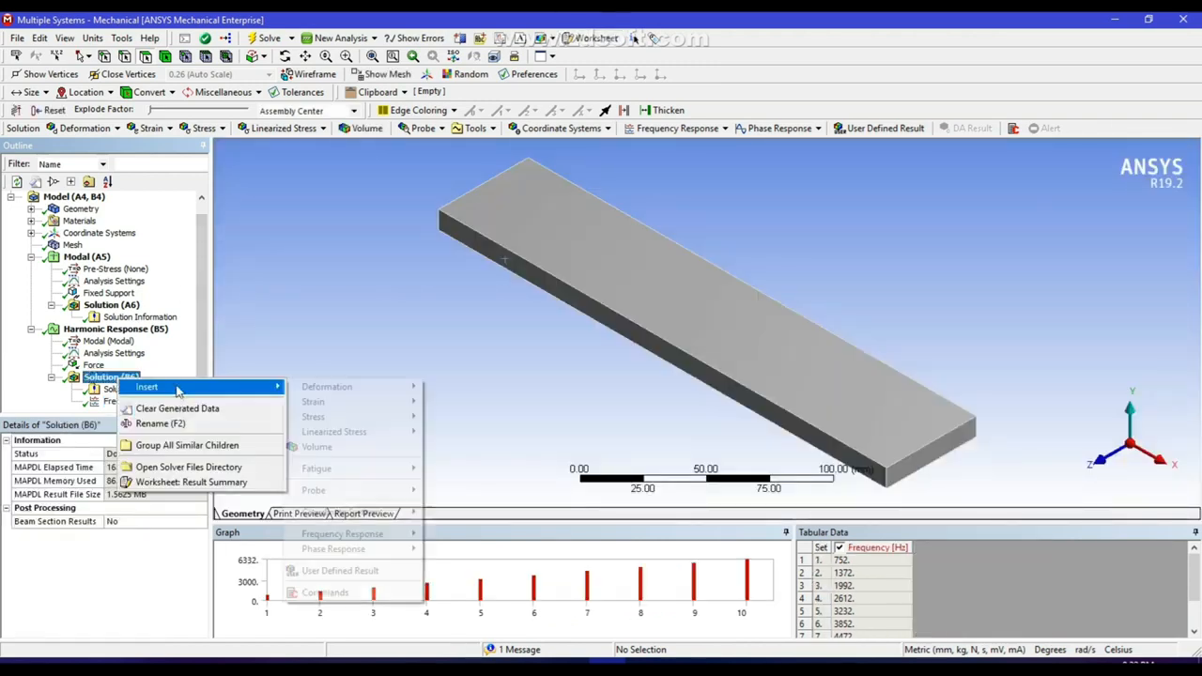
pyautogui.moveTo(348, 386)
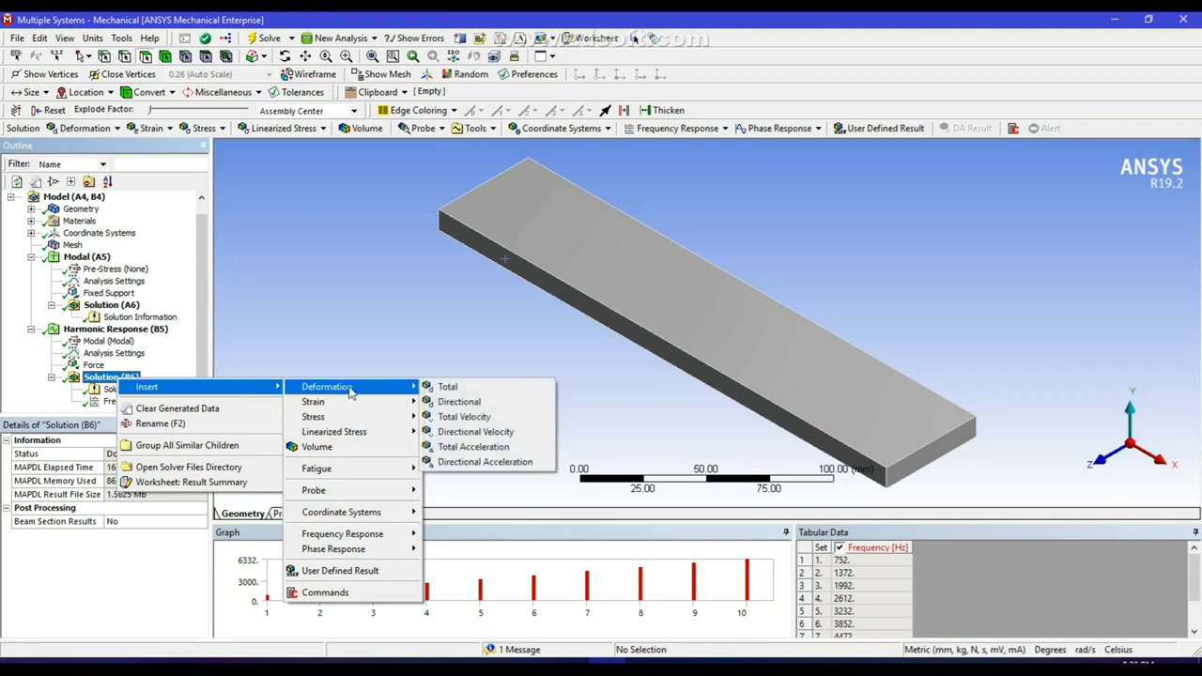
pyautogui.click(457, 393)
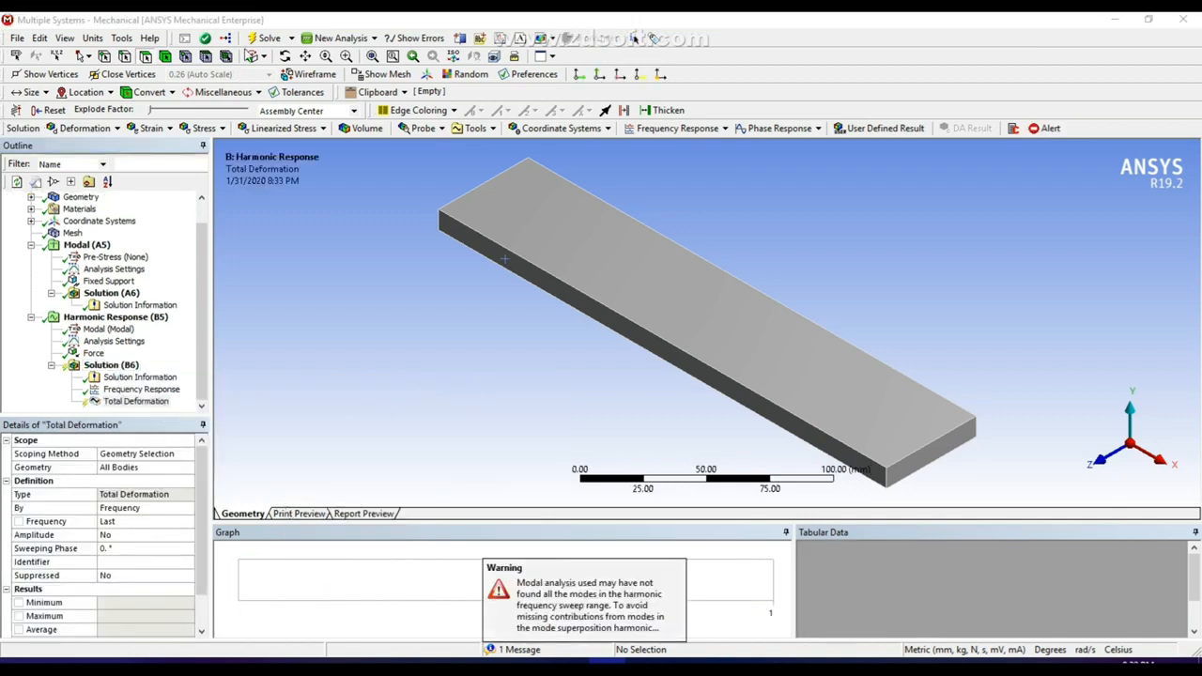
pyautogui.click(132, 367)
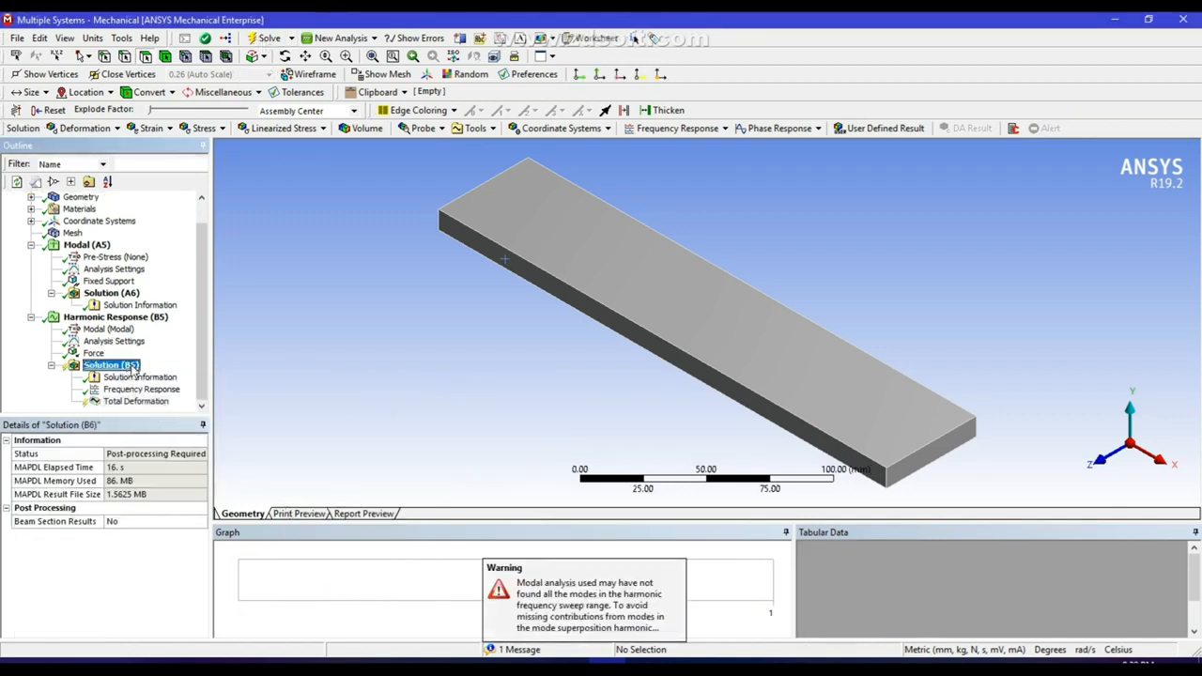
# Insert a force reaction probe in the harmonic response solution, with Fixed Support as its boundary condition.
pyautogui.rightClick(134, 369)
pyautogui.moveTo(216, 374)
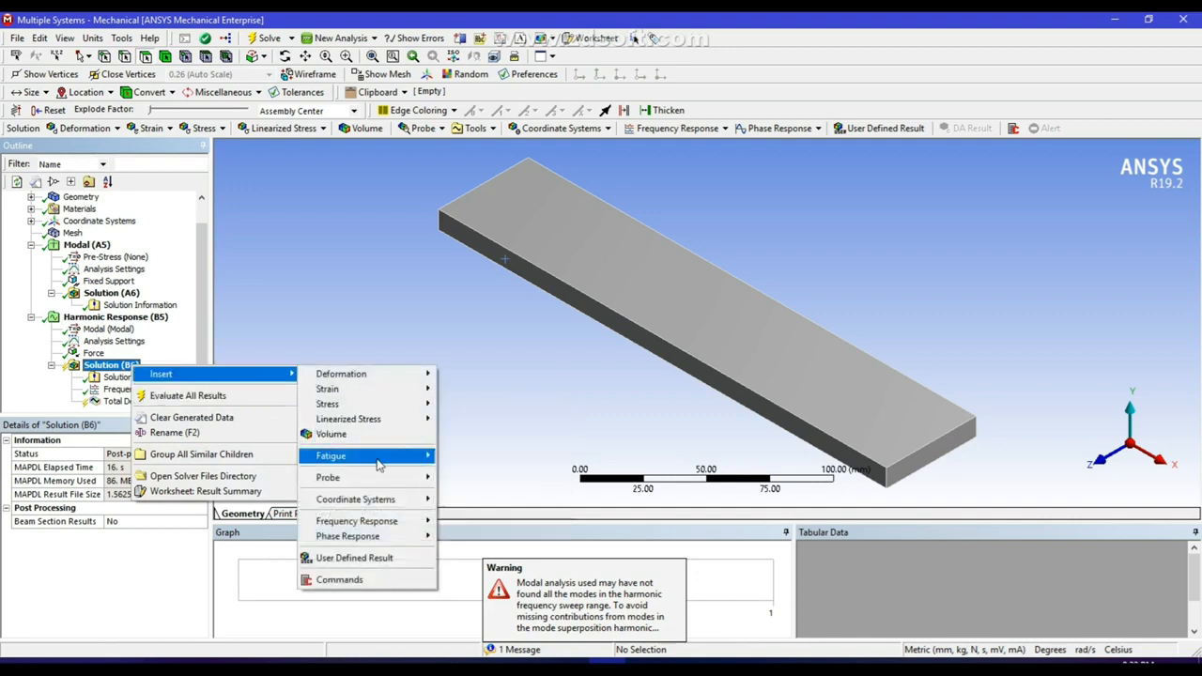
pyautogui.moveTo(378, 478)
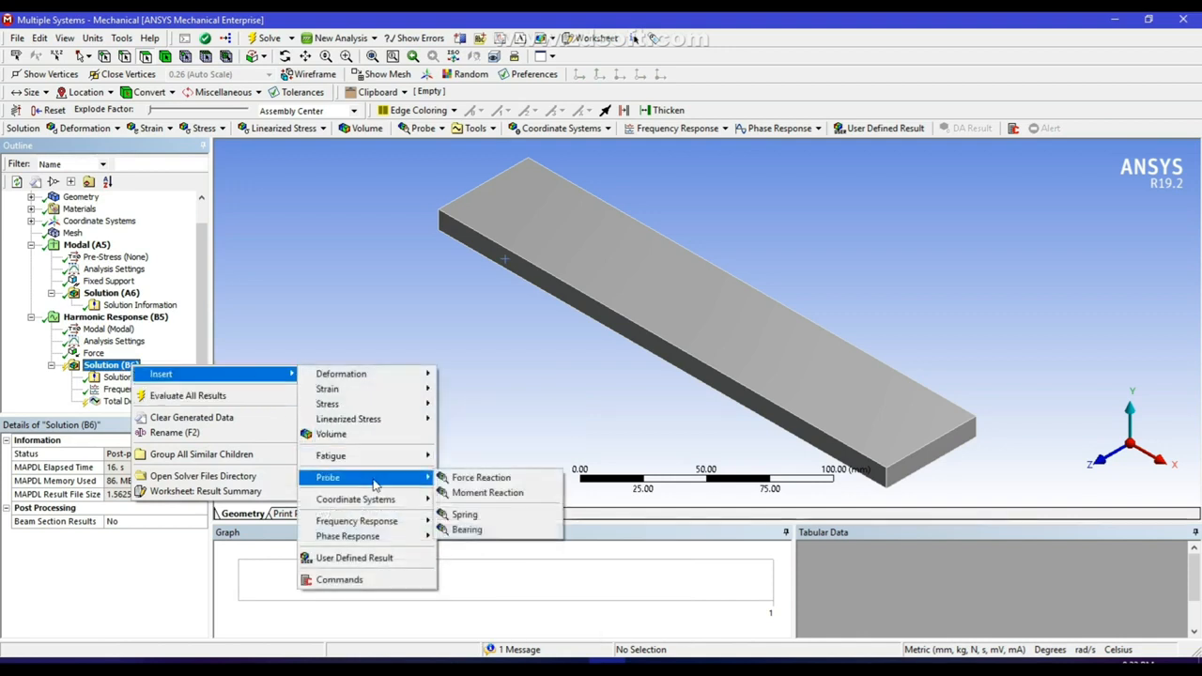
pyautogui.click(481, 479)
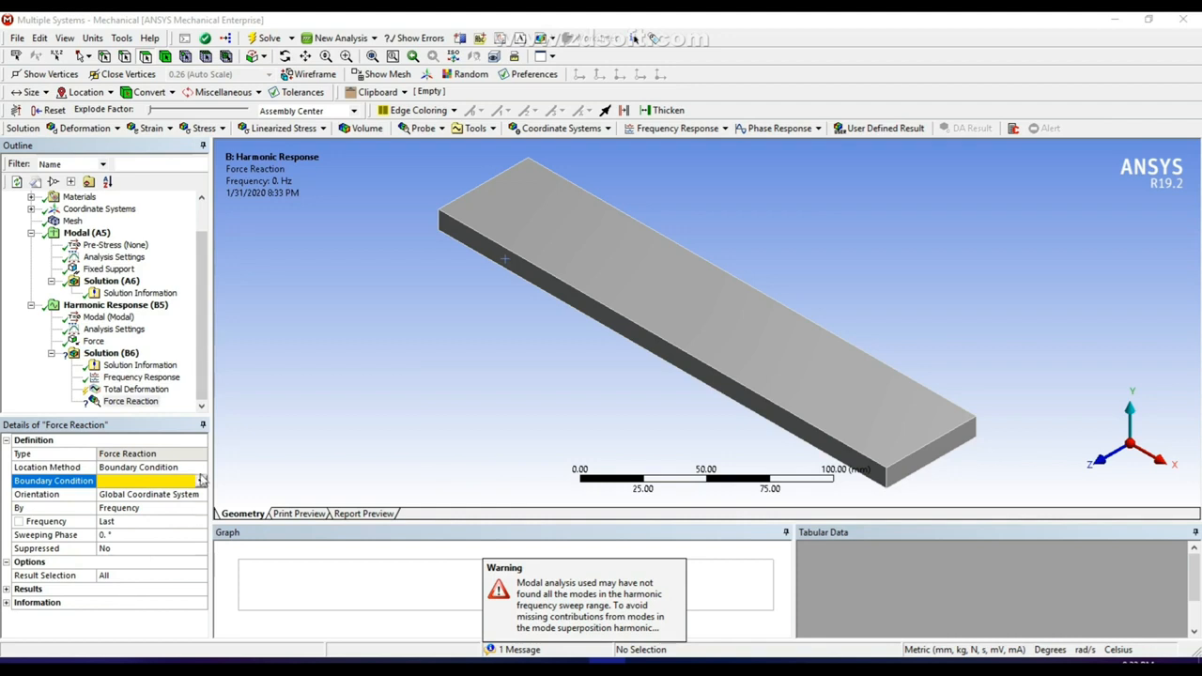
pyautogui.click(200, 481)
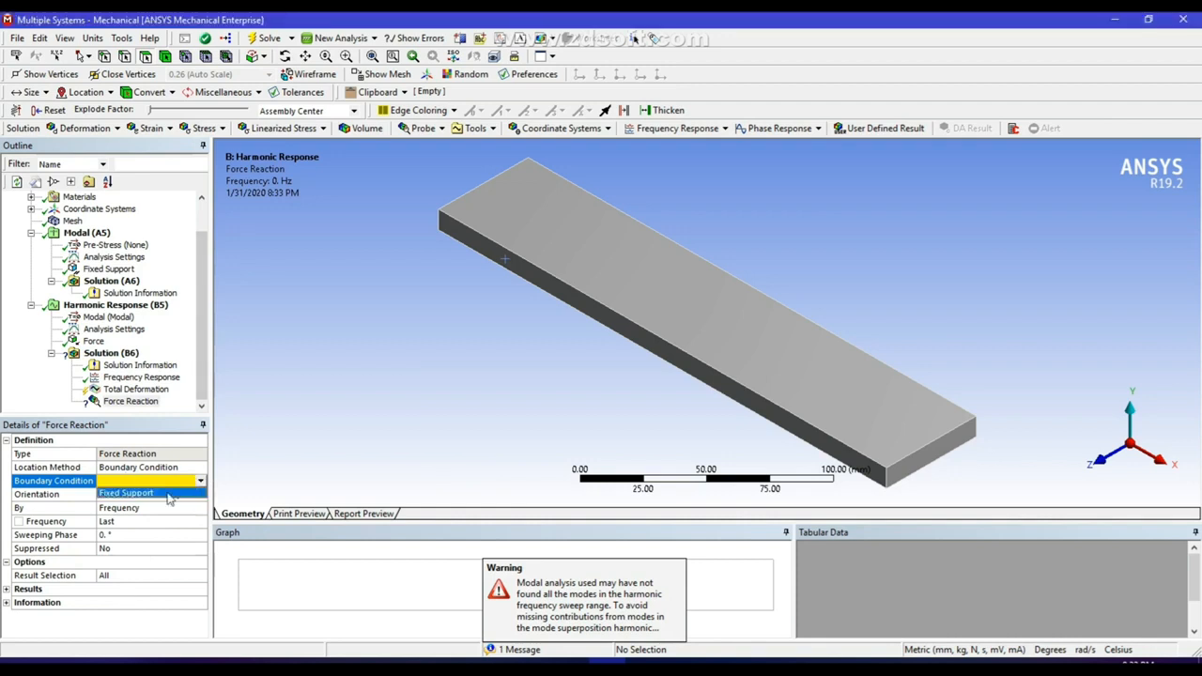
pyautogui.click(169, 496)
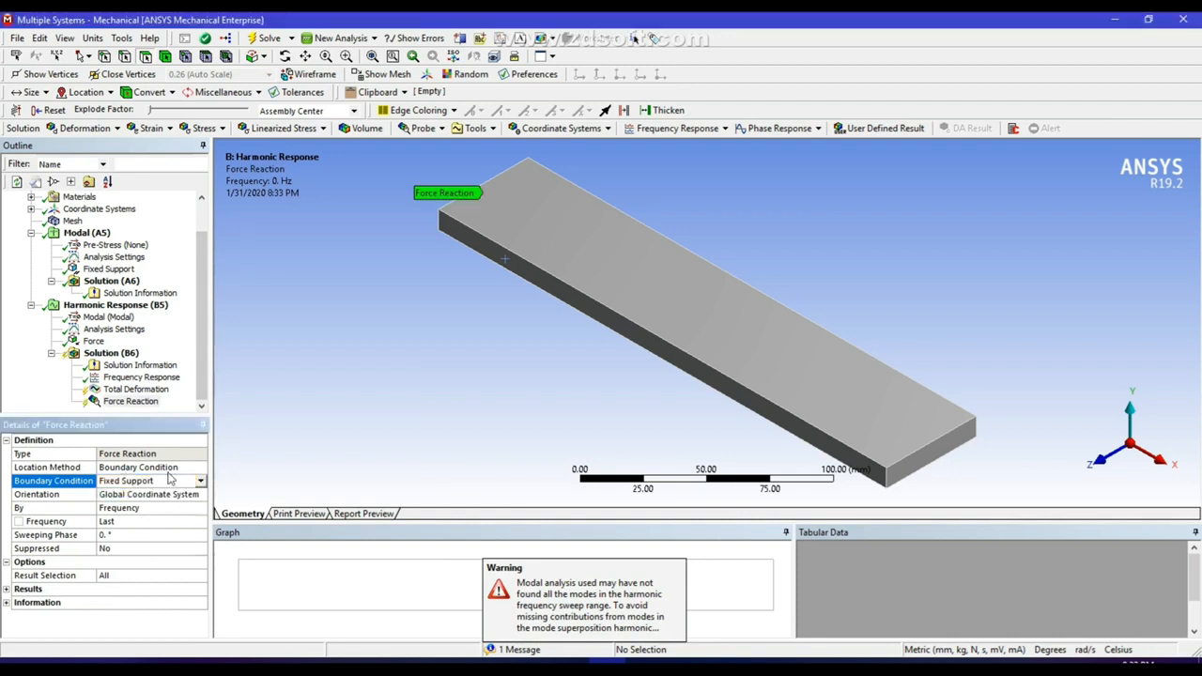
# Solve for the new harmonic response results and, after viewing the force reaction, animate the total deformation.
pyautogui.click(264, 39)
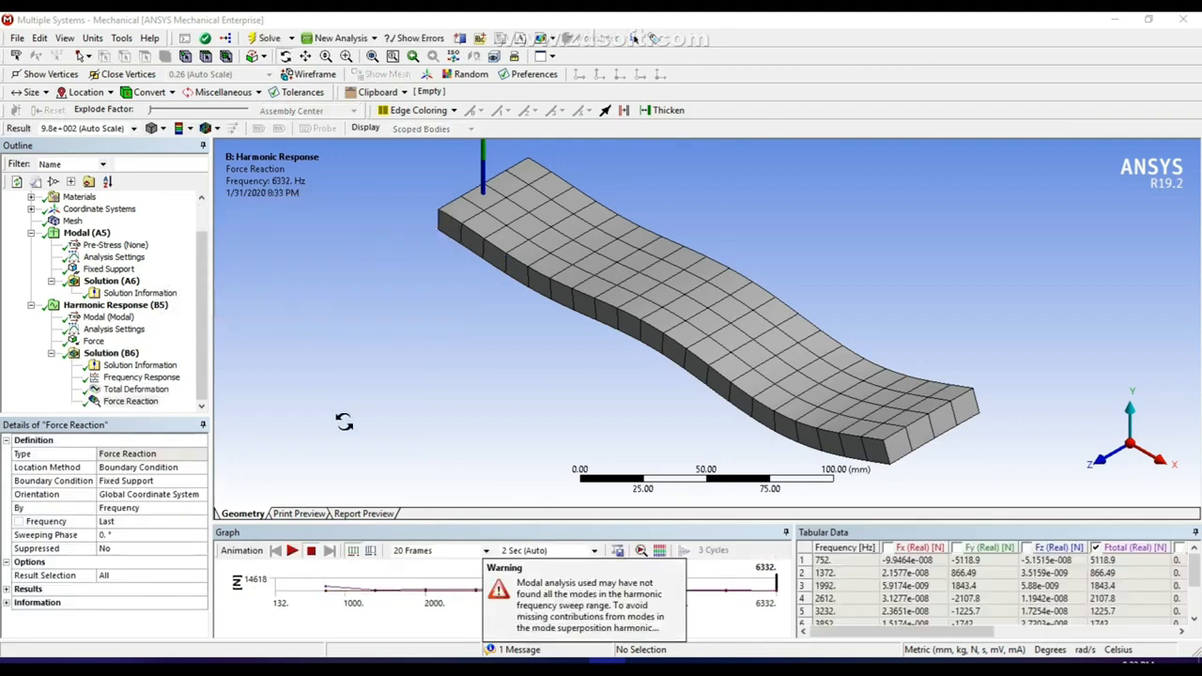
pyautogui.click(134, 401)
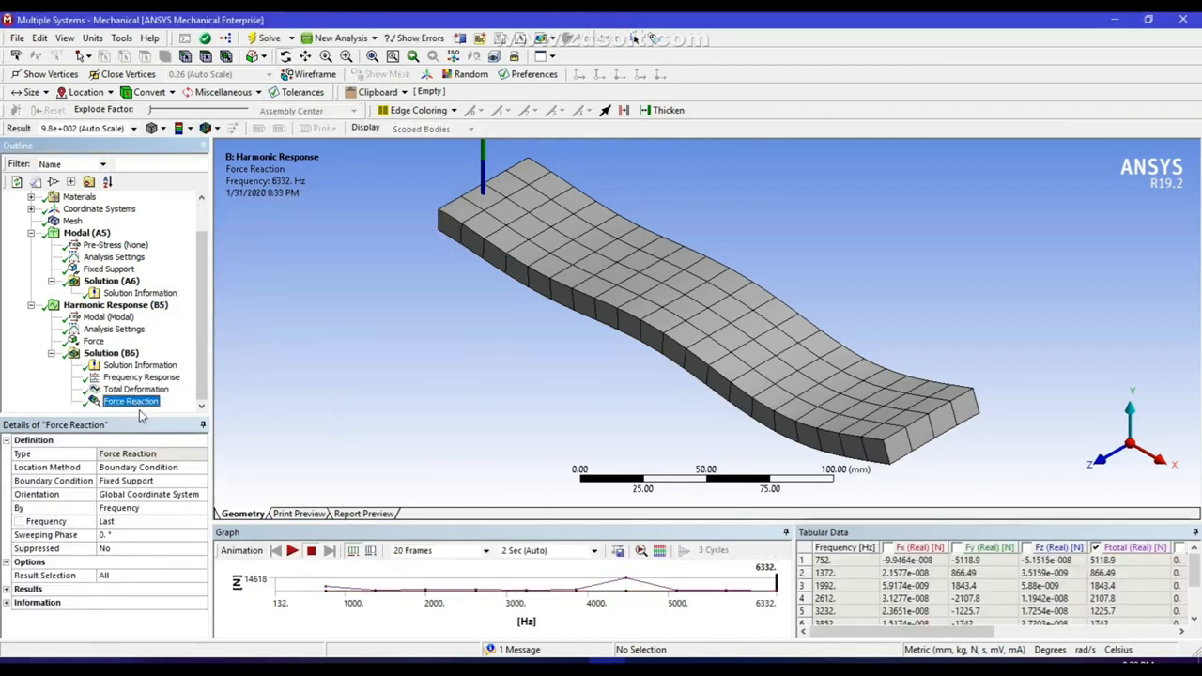
pyautogui.click(137, 390)
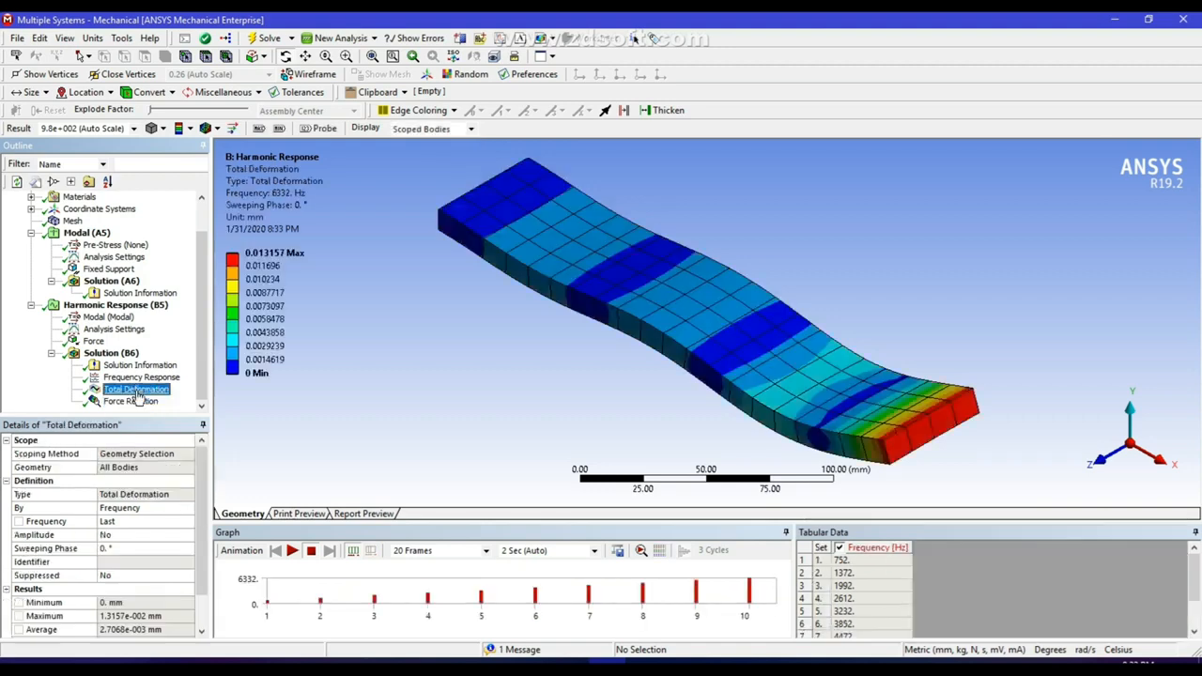
pyautogui.click(292, 552)
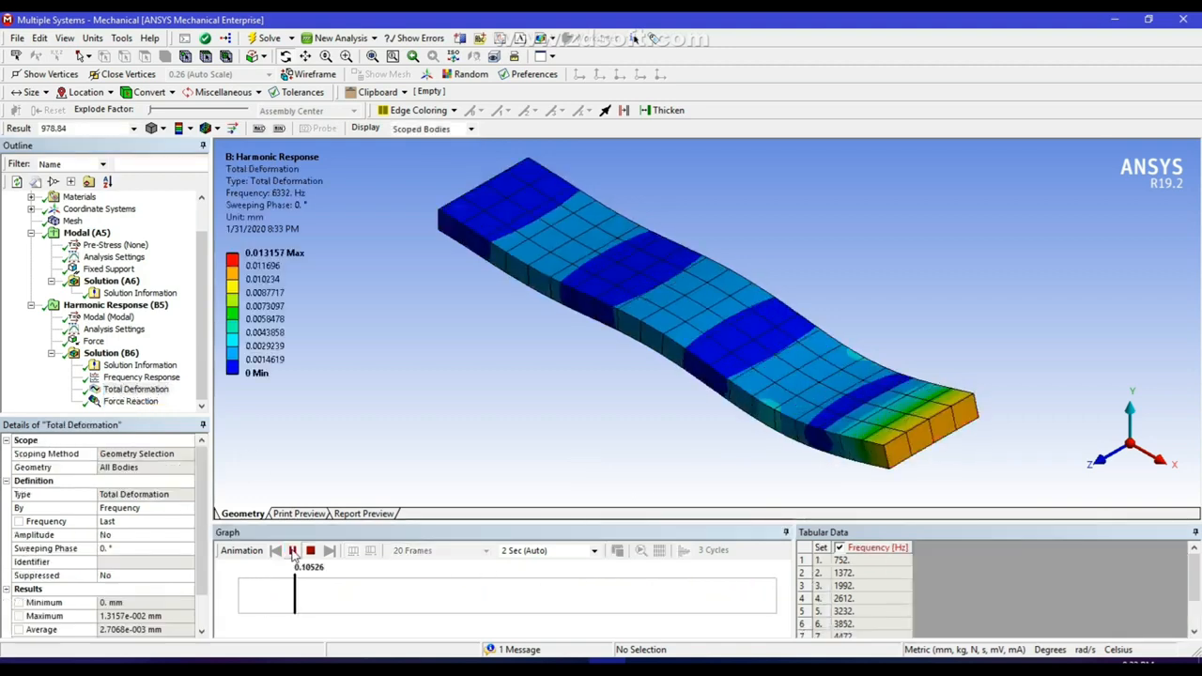